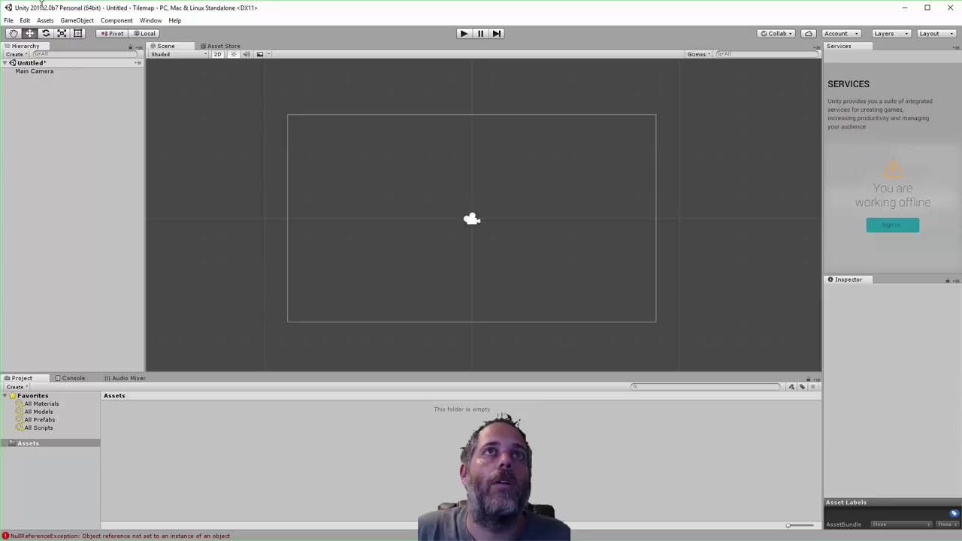
Import all contents of the Pixel Art Basic Plataform Pack from its Asset Store page
{"action": "left_click", "coordinate": [222, 46]}
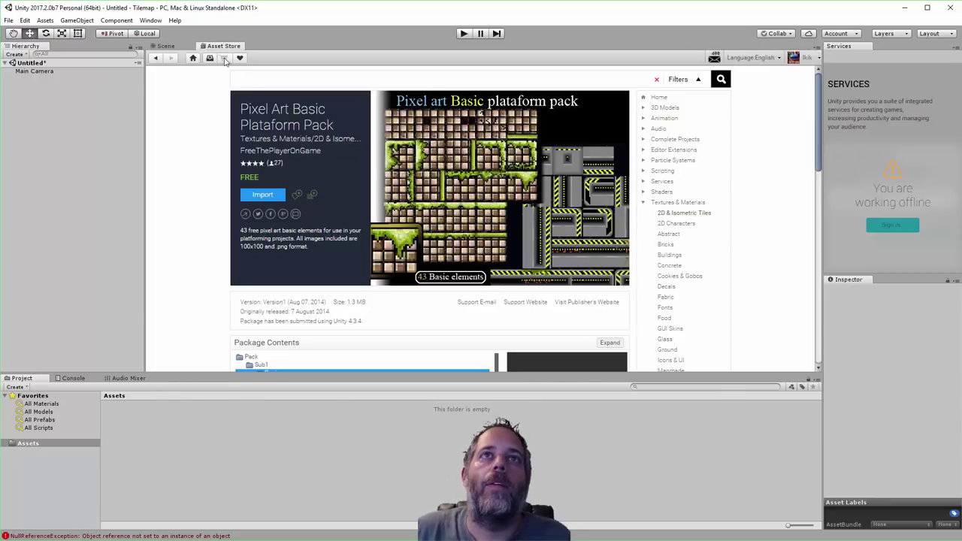
{"action": "left_click", "coordinate": [262, 195]}
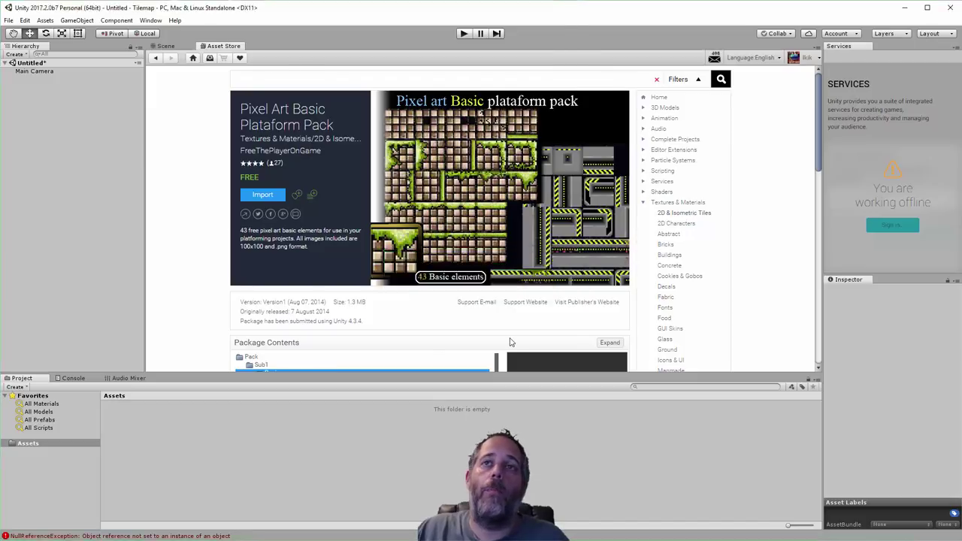
{"action": "left_click", "coordinate": [547, 328]}
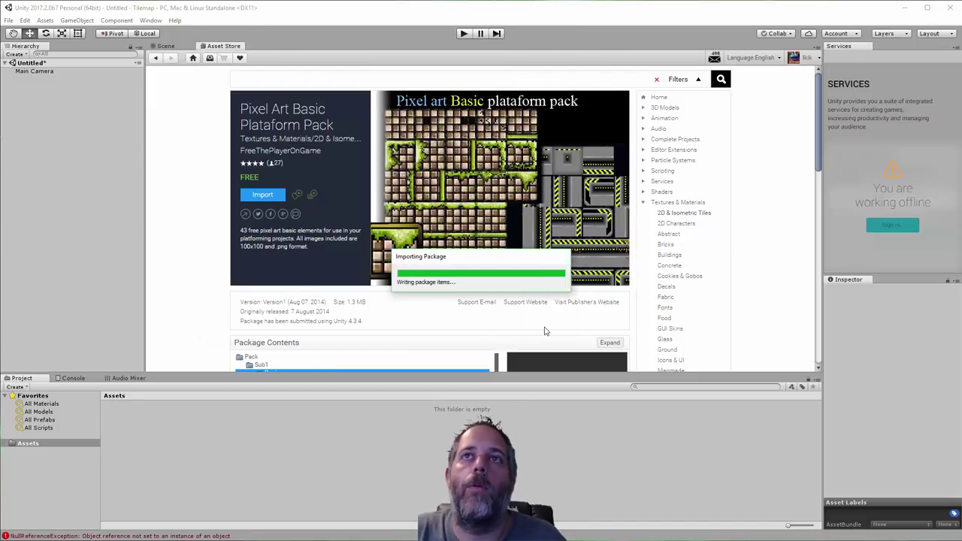
From the Scene view, create a Grid with a child Tilemap via GameObject > 2D Object, and select the Tilemap
{"action": "left_click", "coordinate": [165, 46]}
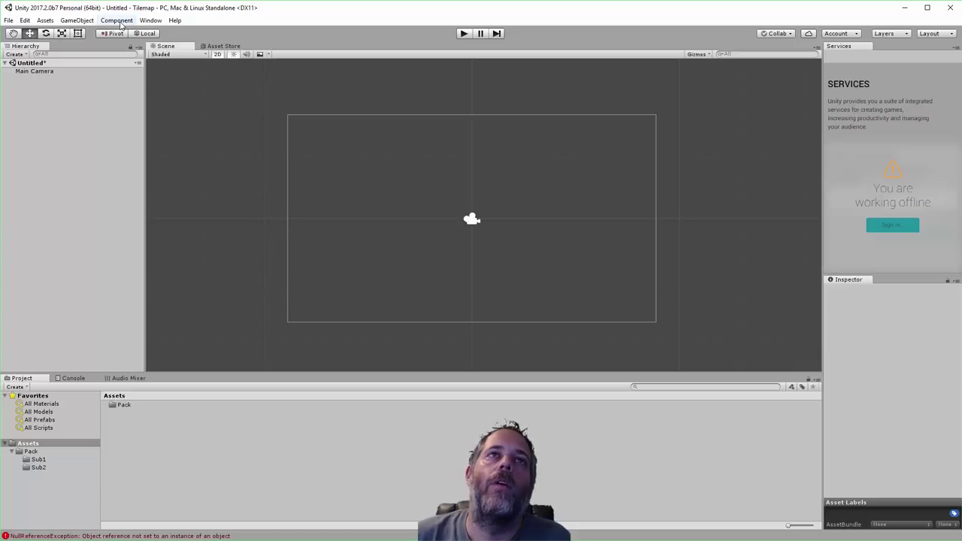
{"action": "left_click", "coordinate": [76, 21]}
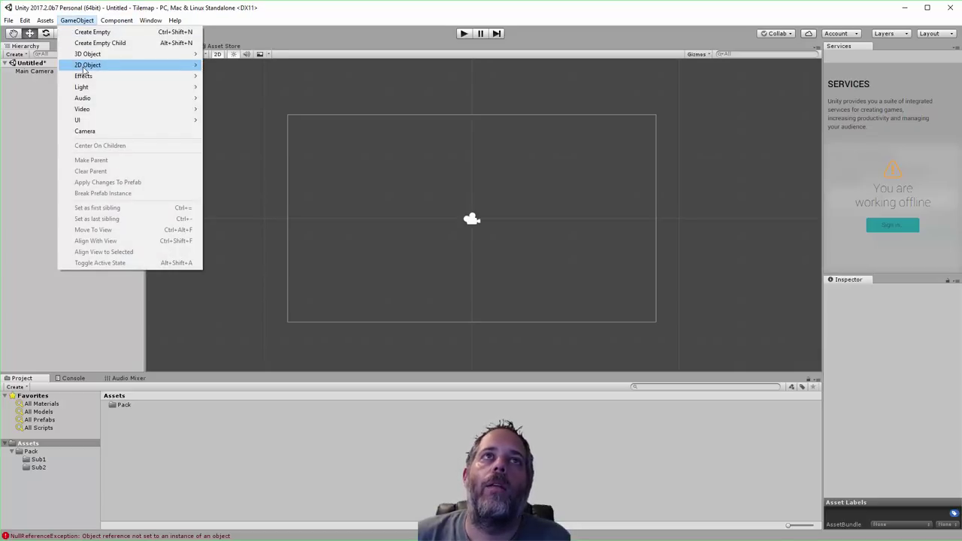
{"action": "mouse_move", "coordinate": [85, 66]}
{"action": "left_click", "coordinate": [235, 80]}
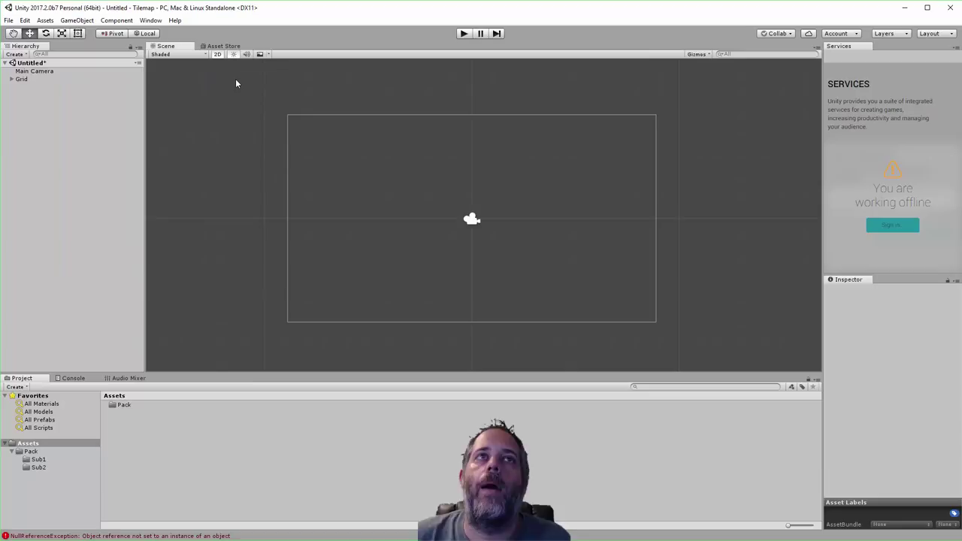
{"action": "left_click", "coordinate": [56, 79]}
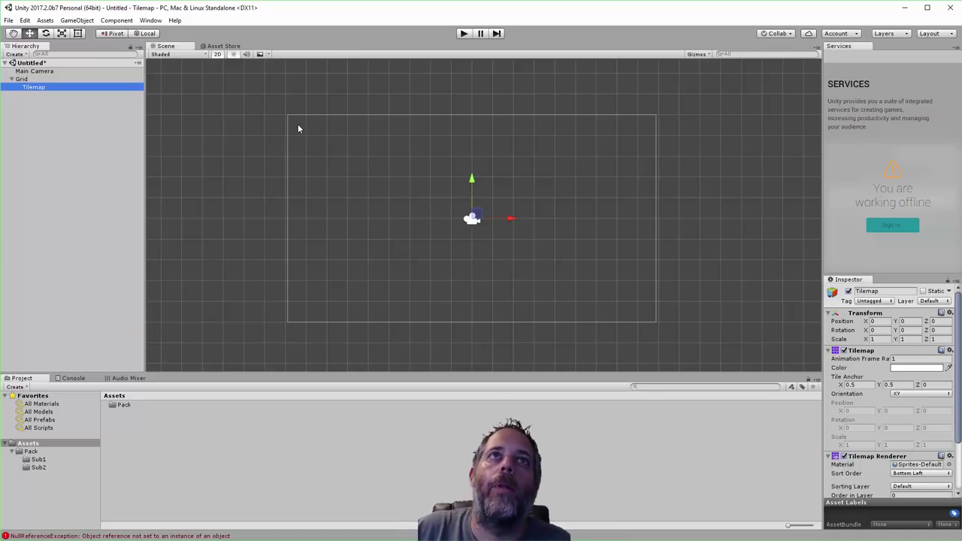
Open Window > Tile Palette and float it, restored, over the editor
{"action": "left_click", "coordinate": [153, 21]}
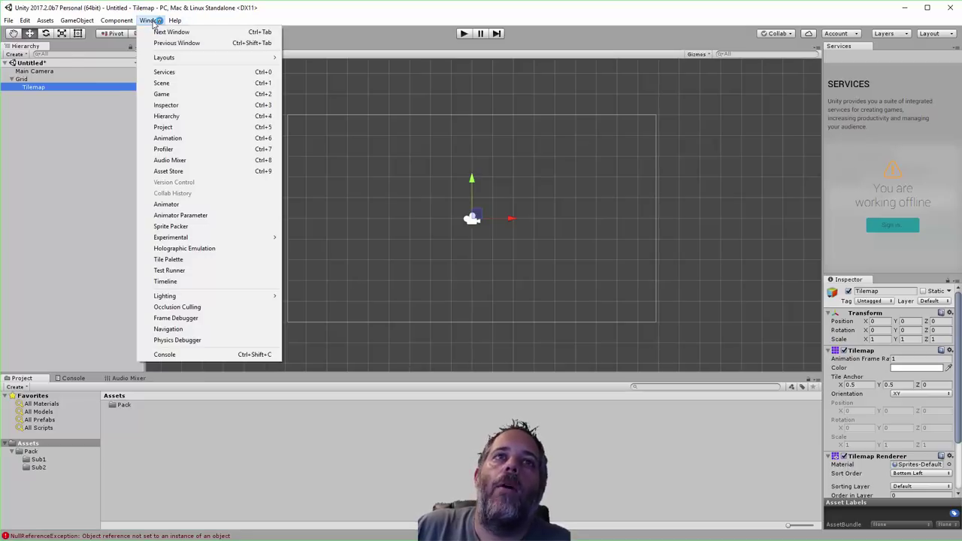
{"action": "left_click", "coordinate": [183, 260]}
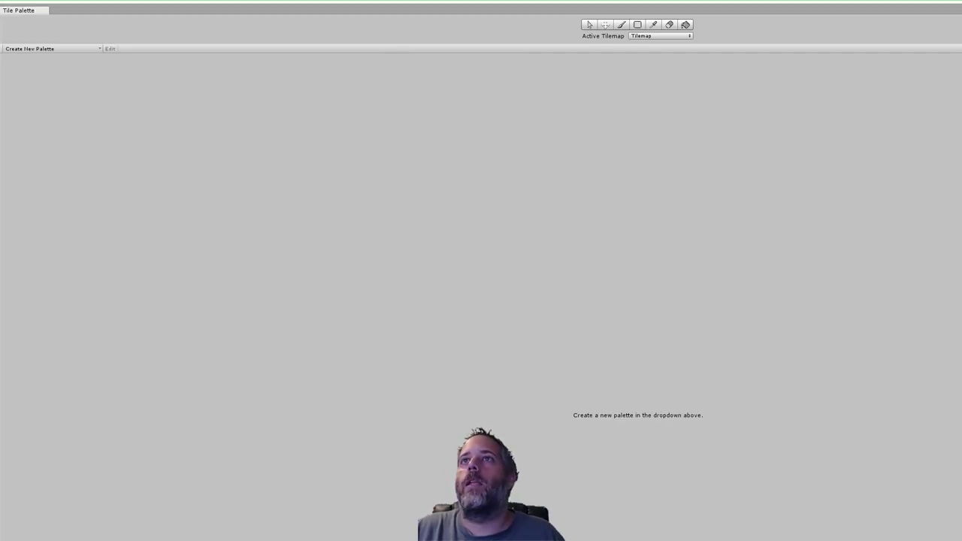
{"action": "left_click_drag", "start_coordinate": [715, 16], "coordinate": [763, 105]}
{"action": "left_click_drag", "start_coordinate": [347, 97], "coordinate": [393, 72]}
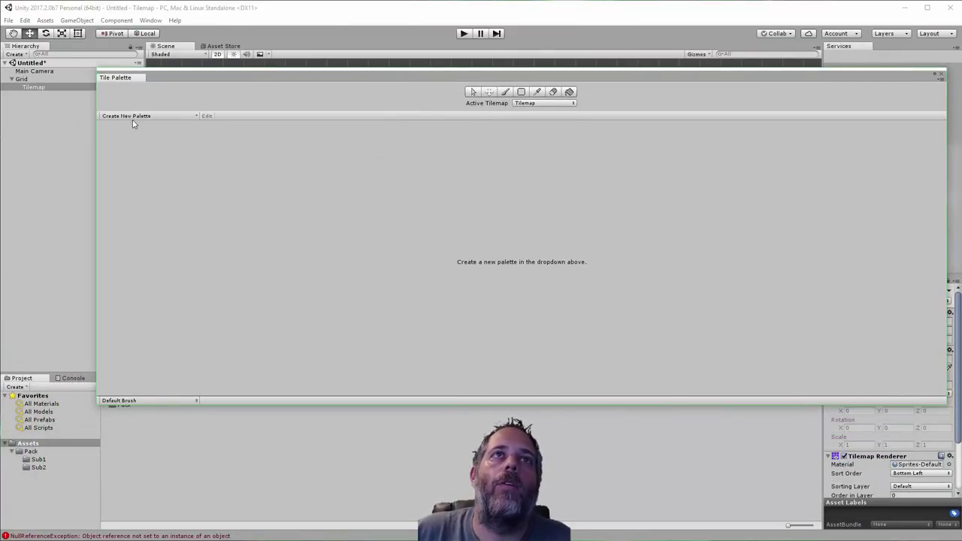
Create a new tile palette named '2D Platforms' and save it in the Assets folder
{"action": "left_click", "coordinate": [132, 118]}
{"action": "left_click", "coordinate": [197, 139]}
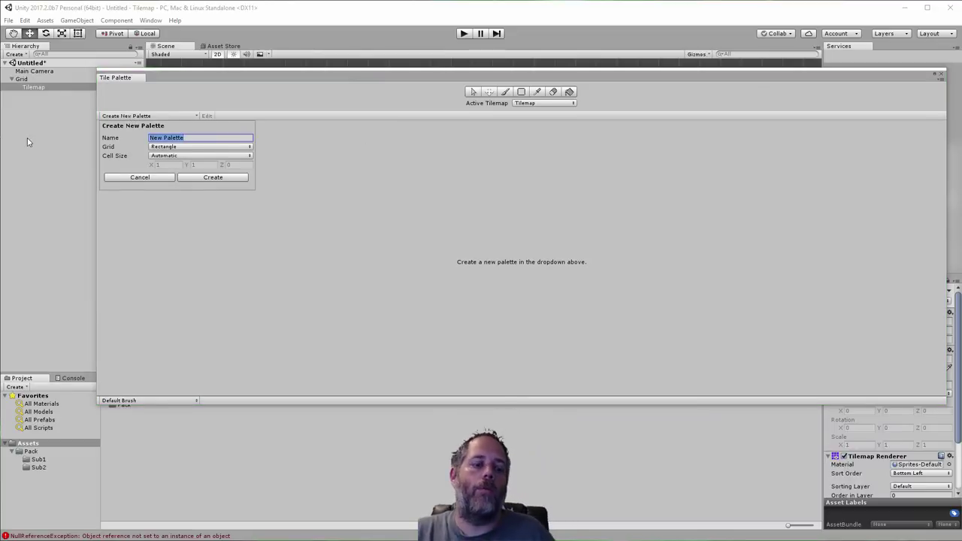
{"action": "type", "text": "2D Platforms"}
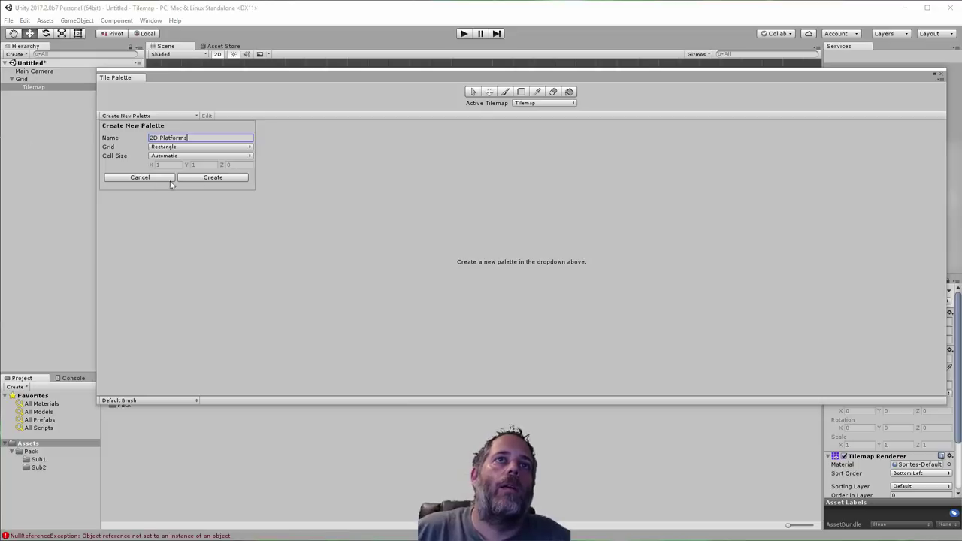
{"action": "left_click", "coordinate": [211, 178]}
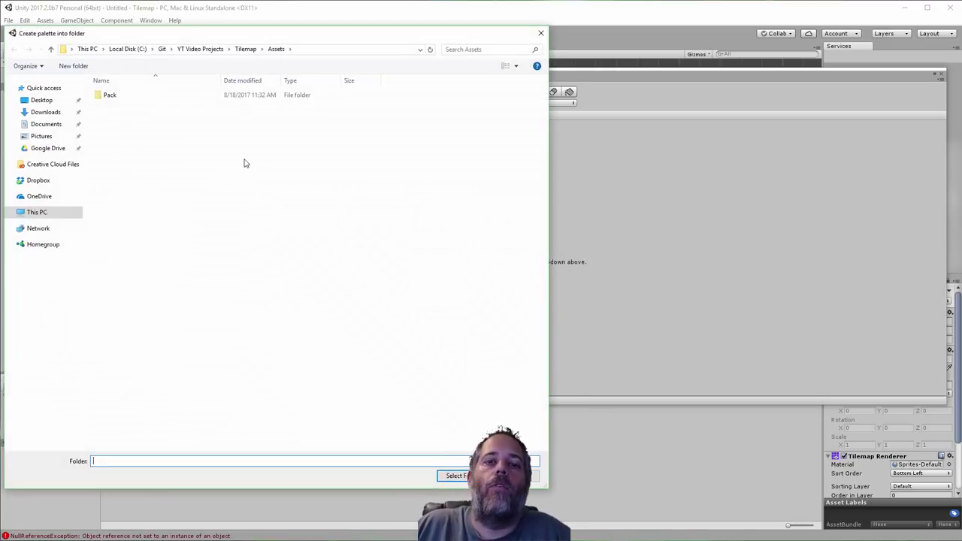
{"action": "left_click", "coordinate": [453, 476]}
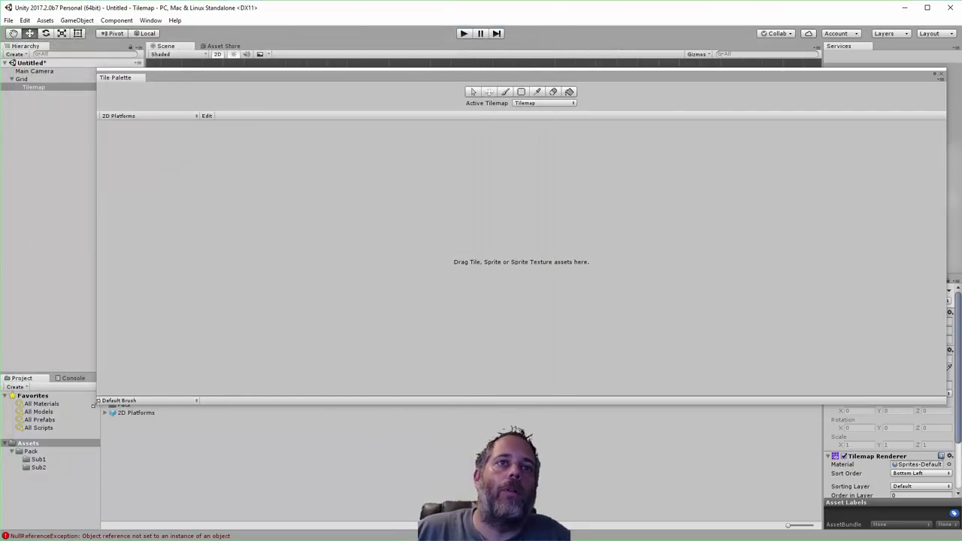
Add the Sub1 Basic and Basic3 brick sprites to the palette, saving both tile assets
{"action": "left_click", "coordinate": [37, 459]}
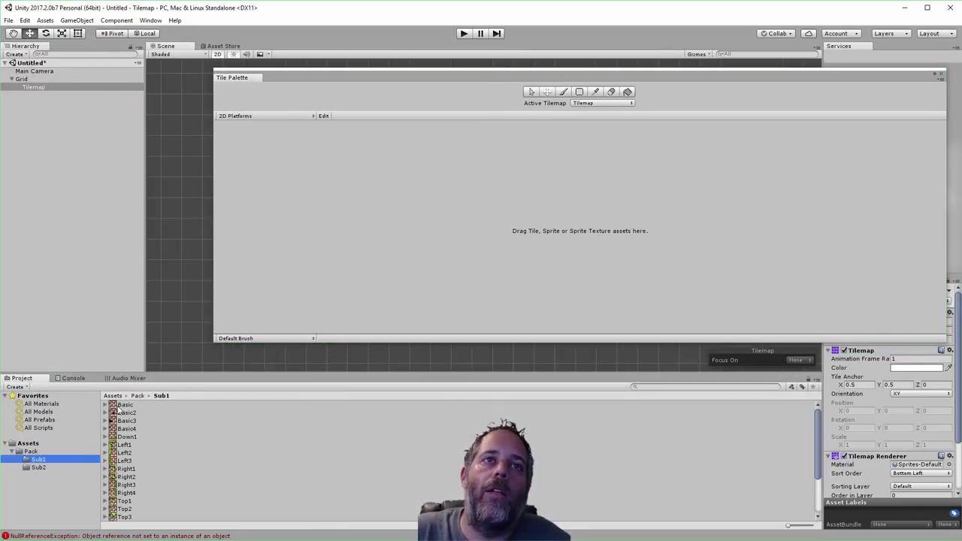
{"action": "left_click_drag", "start_coordinate": [118, 408], "coordinate": [533, 208]}
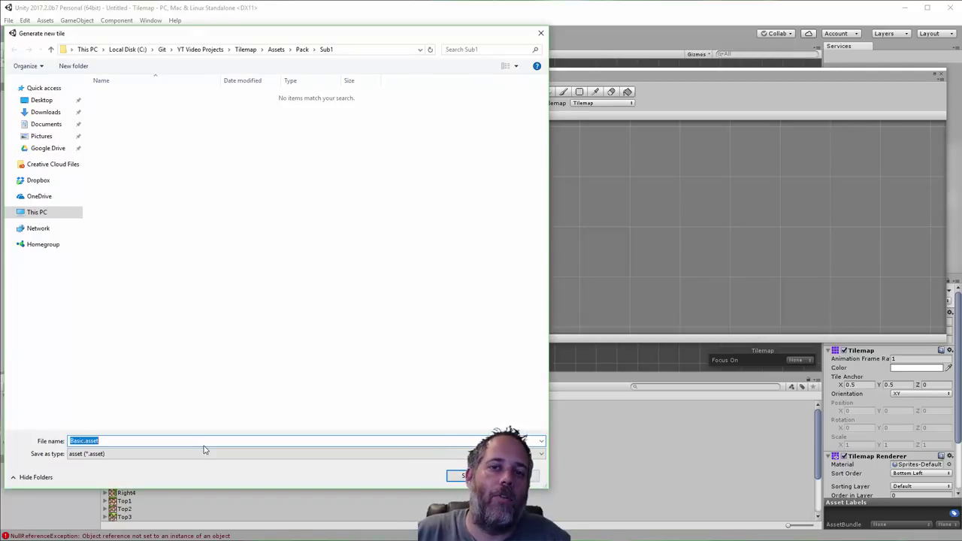
{"action": "left_click", "coordinate": [450, 480]}
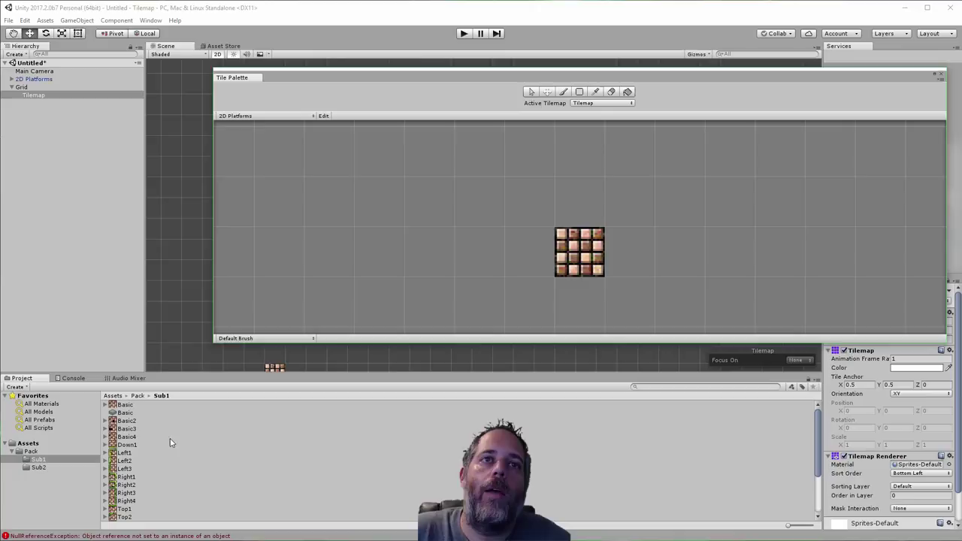
{"action": "left_click_drag", "start_coordinate": [128, 432], "coordinate": [460, 251]}
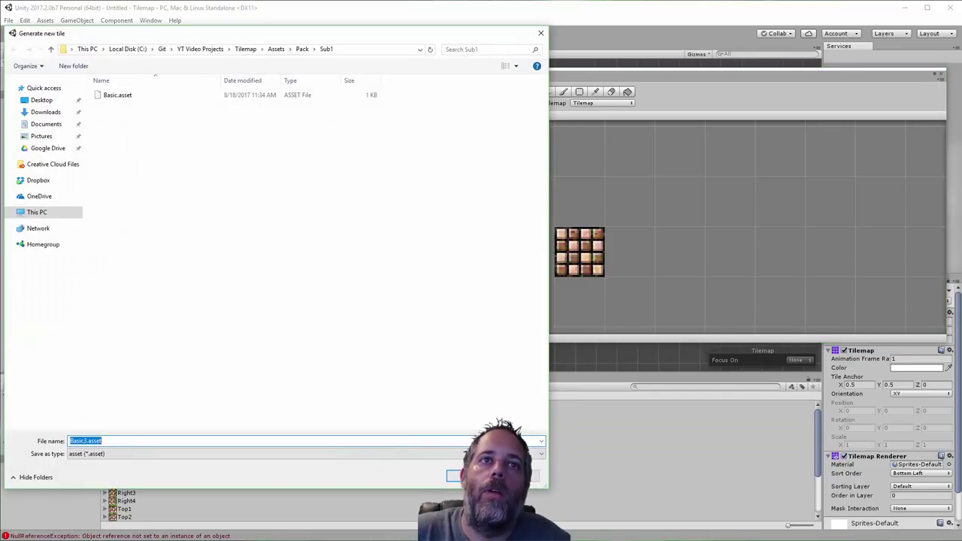
{"action": "key", "text": "Return"}
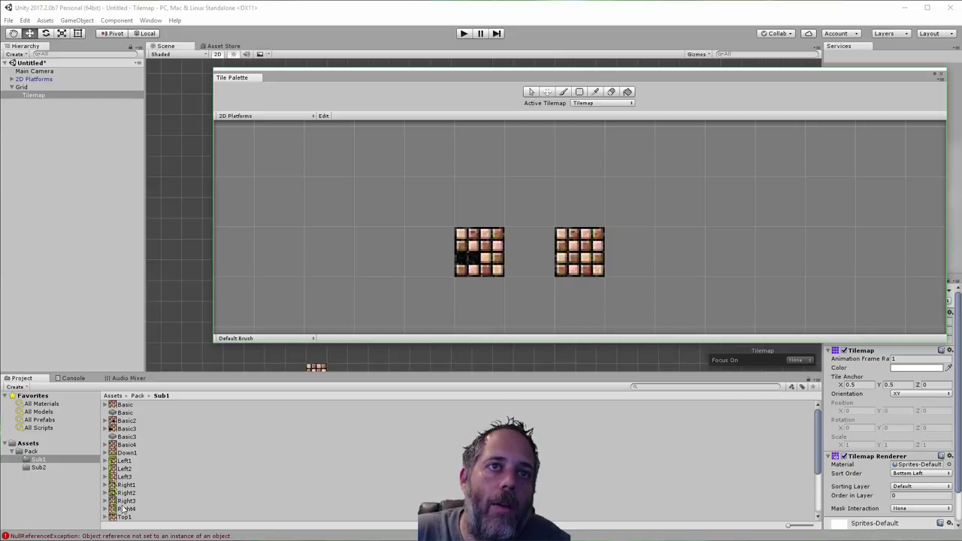
Add the Top1 and Top2 grass tiles above the bricks, saving both tile assets
{"action": "left_click_drag", "start_coordinate": [118, 521], "coordinate": [458, 232]}
{"action": "key", "text": "Return"}
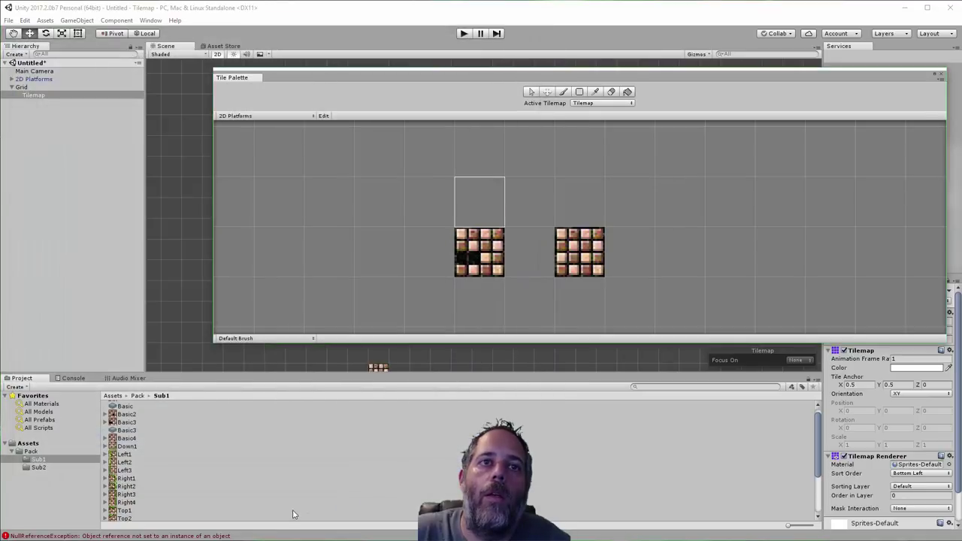
{"action": "scroll", "coordinate": [190, 511], "scroll_direction": "down", "scroll_amount": 3}
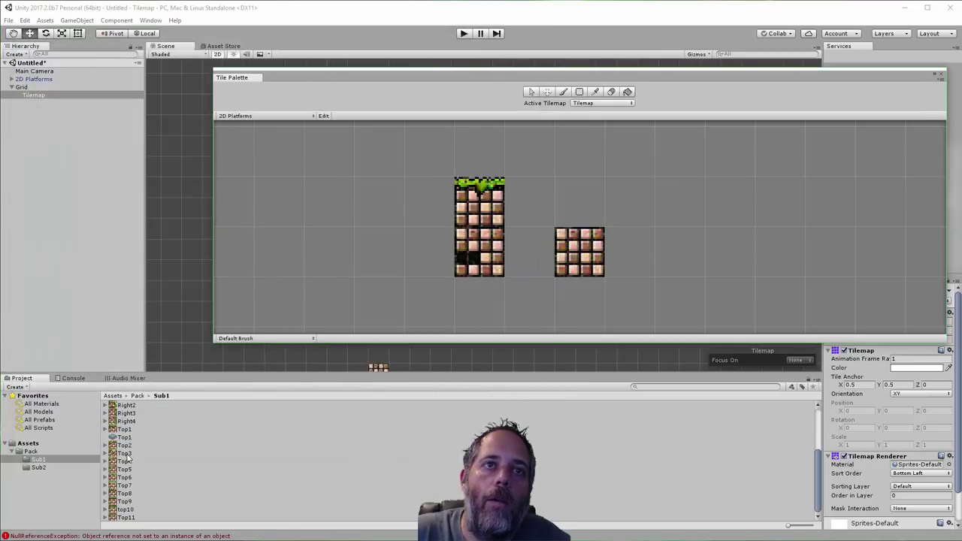
{"action": "left_click_drag", "start_coordinate": [123, 448], "coordinate": [525, 201]}
{"action": "key", "text": "Return"}
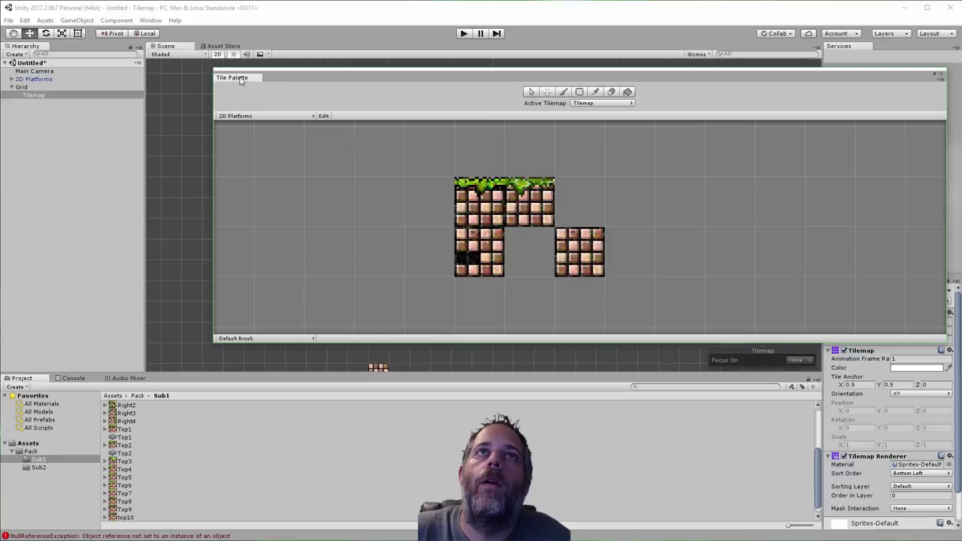
Dock the Tile Palette beside Services and select a brick tile with the Paint Brush
{"action": "left_click_drag", "start_coordinate": [241, 81], "coordinate": [887, 51]}
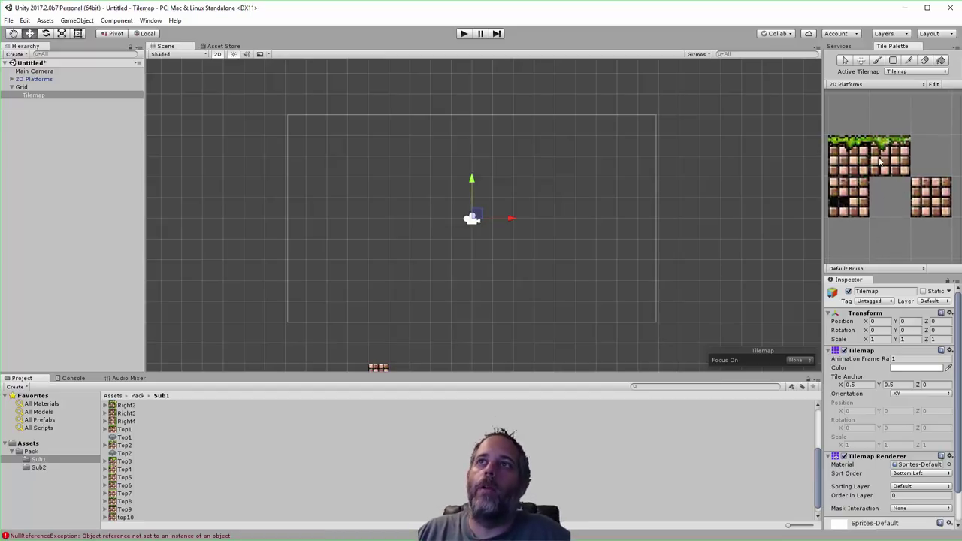
{"action": "mouse_move", "coordinate": [828, 95]}
{"action": "left_mouse_down"}
{"action": "mouse_move", "coordinate": [929, 201]}
{"action": "mouse_move", "coordinate": [898, 164]}
{"action": "left_mouse_up"}
{"action": "key", "text": "b"}
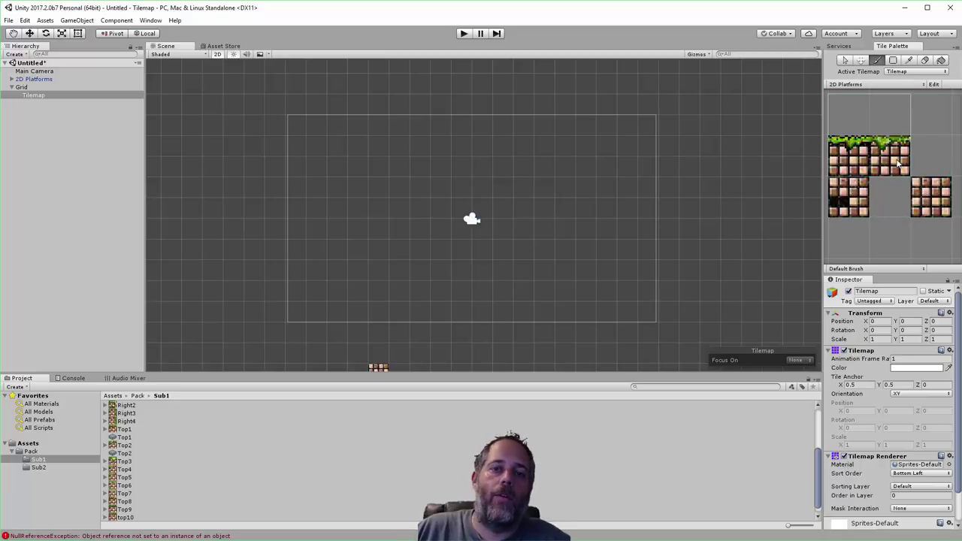
{"action": "left_click", "coordinate": [936, 209]}
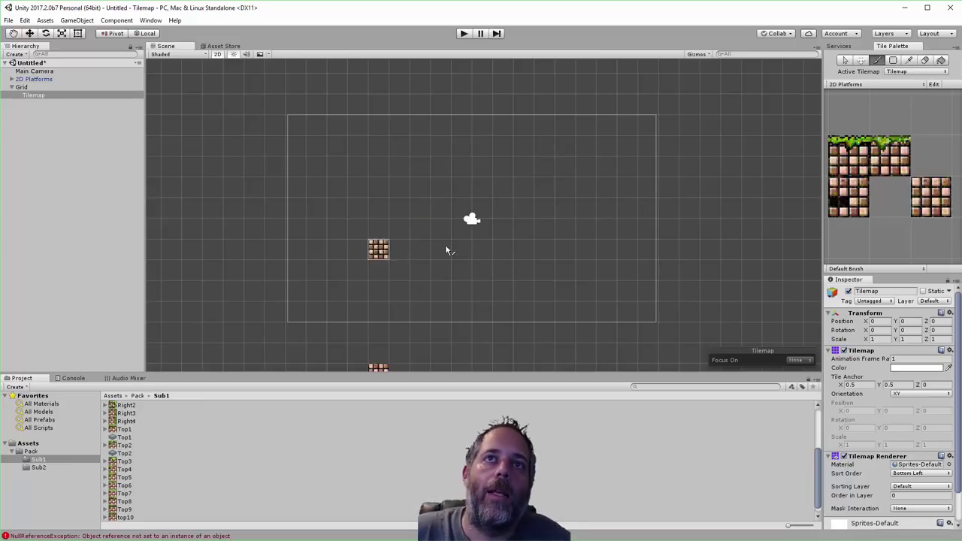
Paint a brick row across the scene centre and dock a wider Game view beside Scene with Stats off
{"action": "left_click_drag", "start_coordinate": [400, 238], "coordinate": [529, 231]}
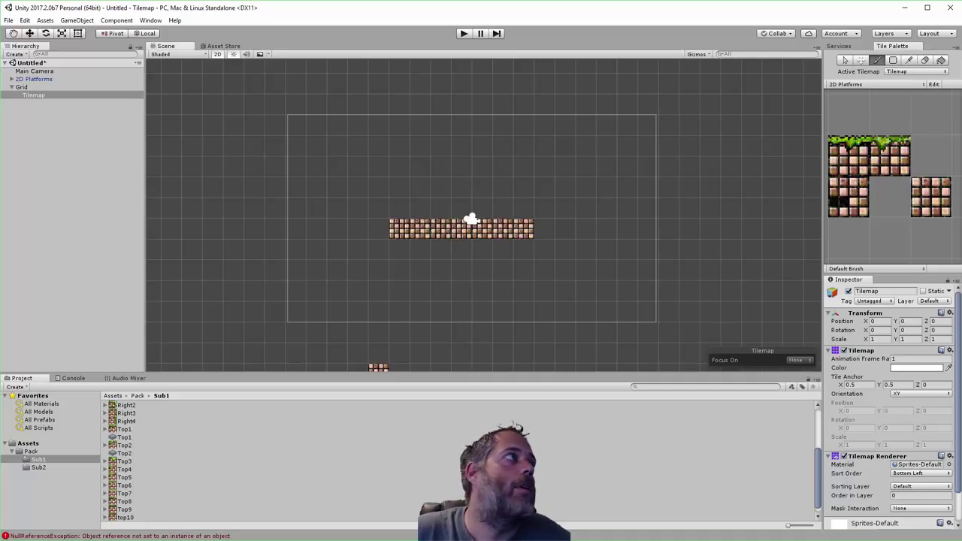
{"action": "left_click_drag", "start_coordinate": [661, 354], "coordinate": [759, 281]}
{"action": "left_click_drag", "start_coordinate": [599, 292], "coordinate": [547, 295]}
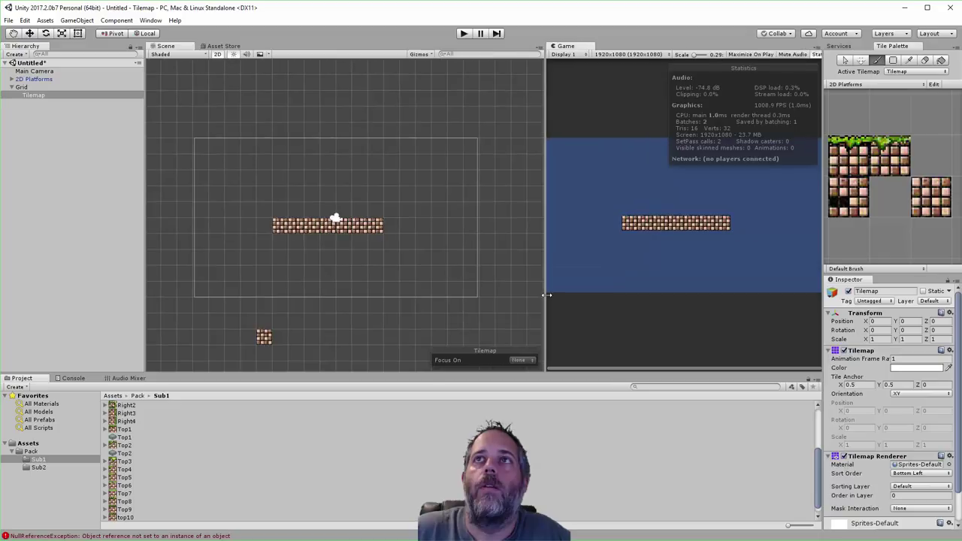
{"action": "left_click", "coordinate": [876, 60]}
Paint a second brick row above and extend the bottom row to match it
{"action": "left_click", "coordinate": [816, 54]}
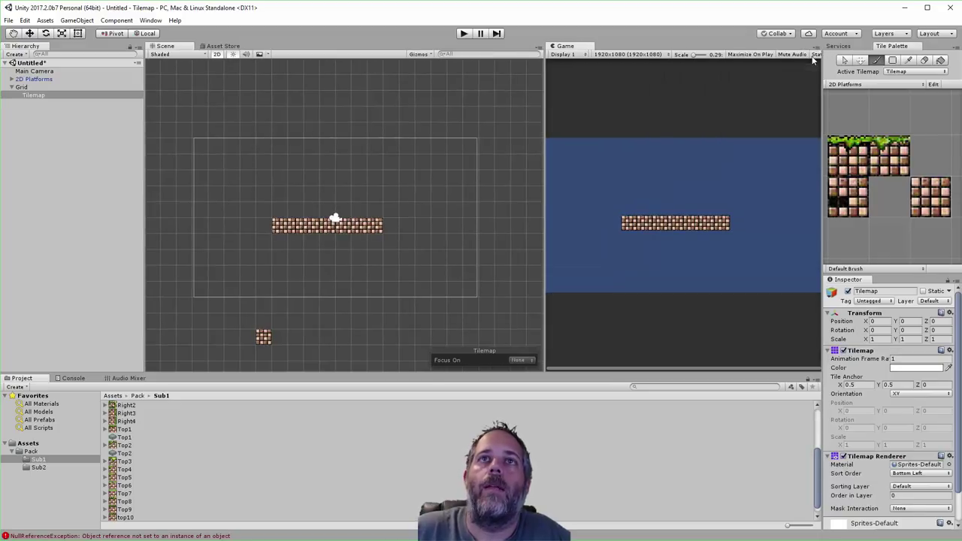
{"action": "left_click", "coordinate": [391, 226]}
{"action": "mouse_move", "coordinate": [410, 210]}
{"action": "left_mouse_down"}
{"action": "mouse_move", "coordinate": [282, 223]}
{"action": "mouse_move", "coordinate": [370, 216]}
{"action": "mouse_move", "coordinate": [263, 211]}
{"action": "left_mouse_up"}
{"action": "left_click_drag", "start_coordinate": [380, 218], "coordinate": [414, 225]}
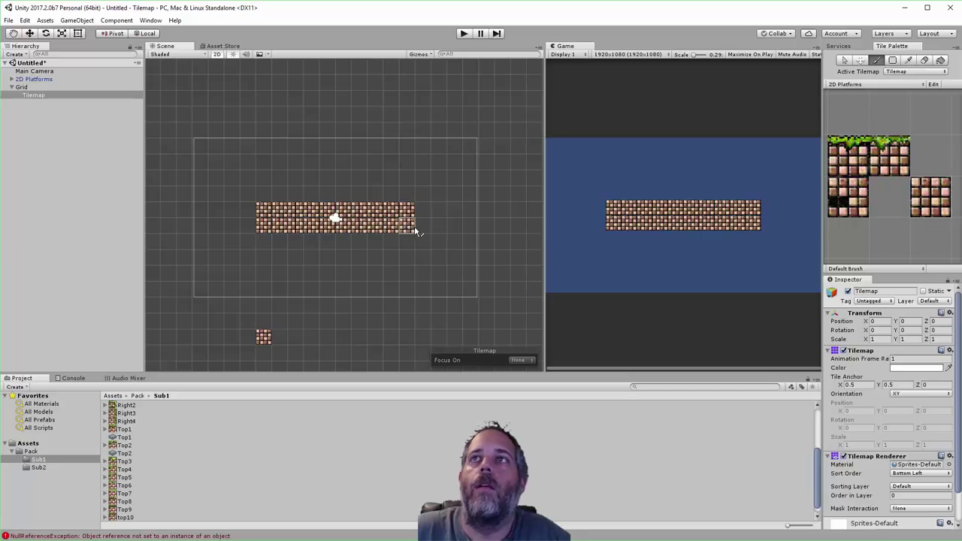
Scatter dark-hole brick tiles across both platform rows
{"action": "left_click", "coordinate": [864, 208]}
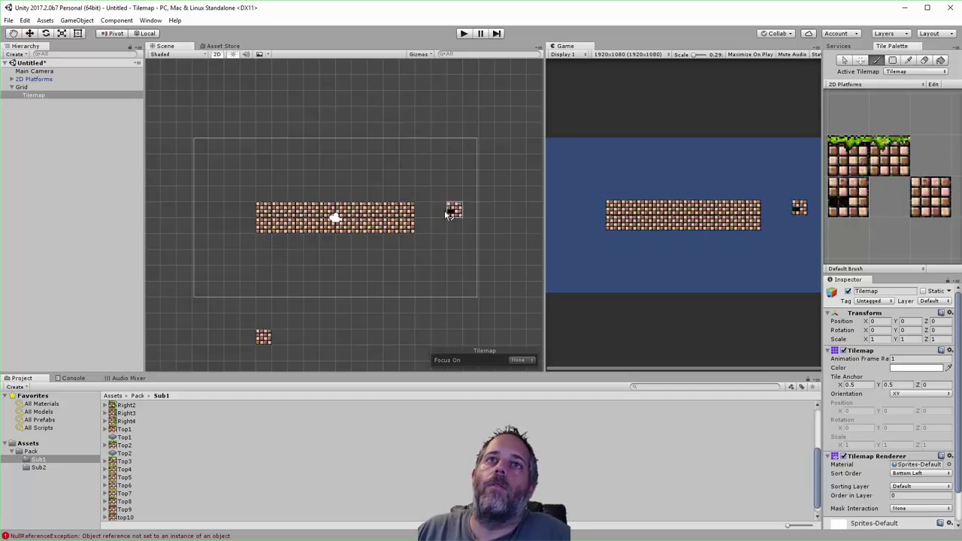
{"action": "left_click", "coordinate": [391, 225]}
{"action": "left_click", "coordinate": [294, 225]}
{"action": "left_click", "coordinate": [295, 210]}
{"action": "left_click", "coordinate": [358, 210]}
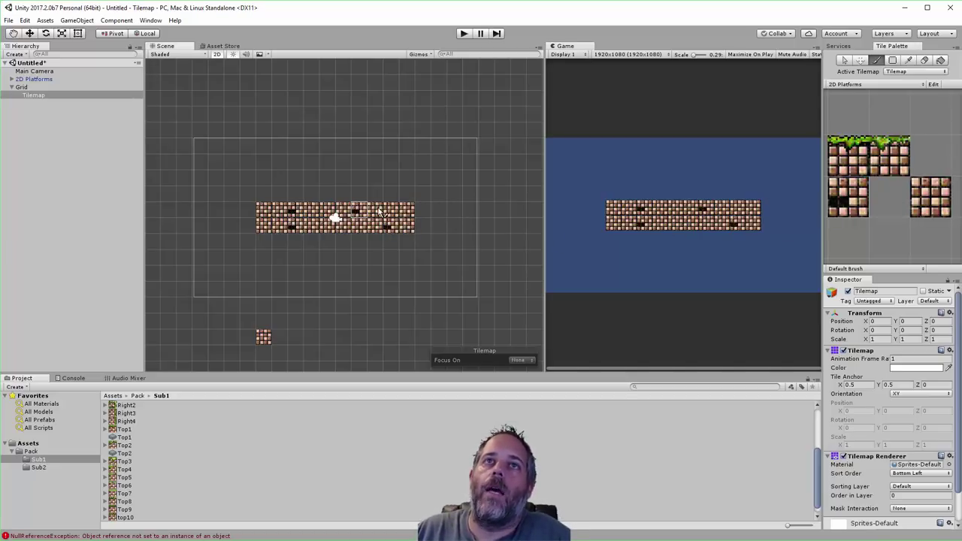
{"action": "left_click", "coordinate": [391, 211]}
{"action": "left_click", "coordinate": [406, 209]}
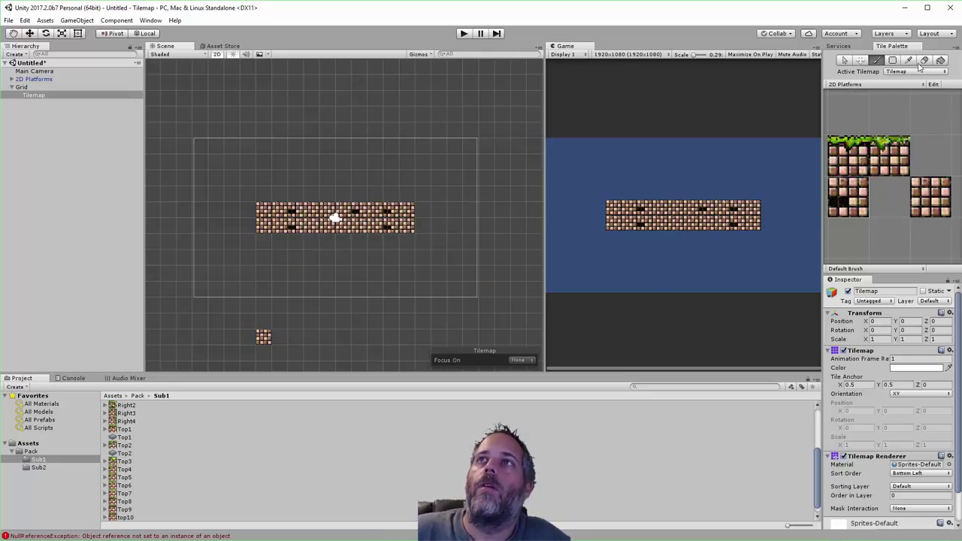
Box-fill a brick rectangle over the platform and brush extra tiles at its left end
{"action": "left_click", "coordinate": [893, 61]}
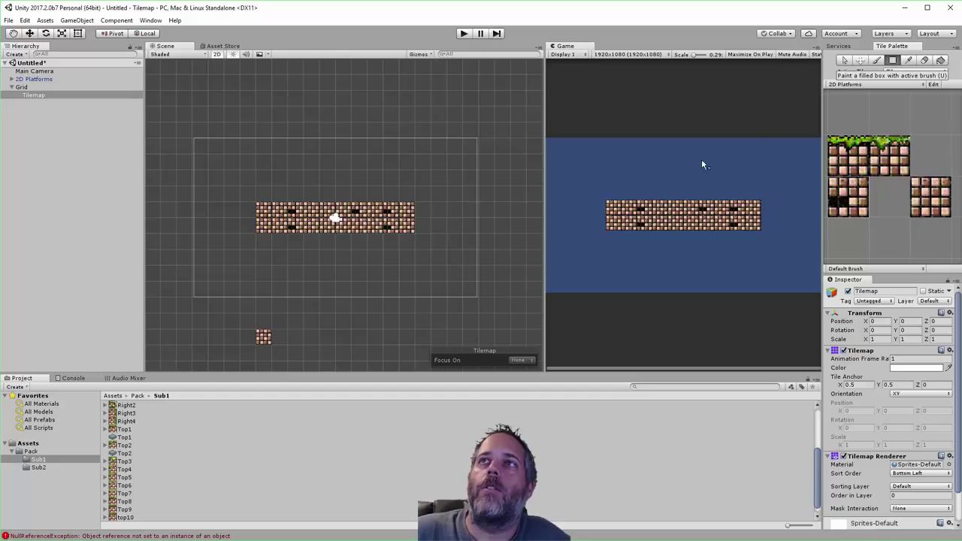
{"action": "left_click", "coordinate": [372, 180]}
{"action": "mouse_move", "coordinate": [267, 184]}
{"action": "left_mouse_down"}
{"action": "mouse_move", "coordinate": [460, 272]}
{"action": "mouse_move", "coordinate": [413, 229]}
{"action": "mouse_move", "coordinate": [467, 280]}
{"action": "mouse_move", "coordinate": [441, 263]}
{"action": "mouse_move", "coordinate": [443, 233]}
{"action": "left_mouse_up"}
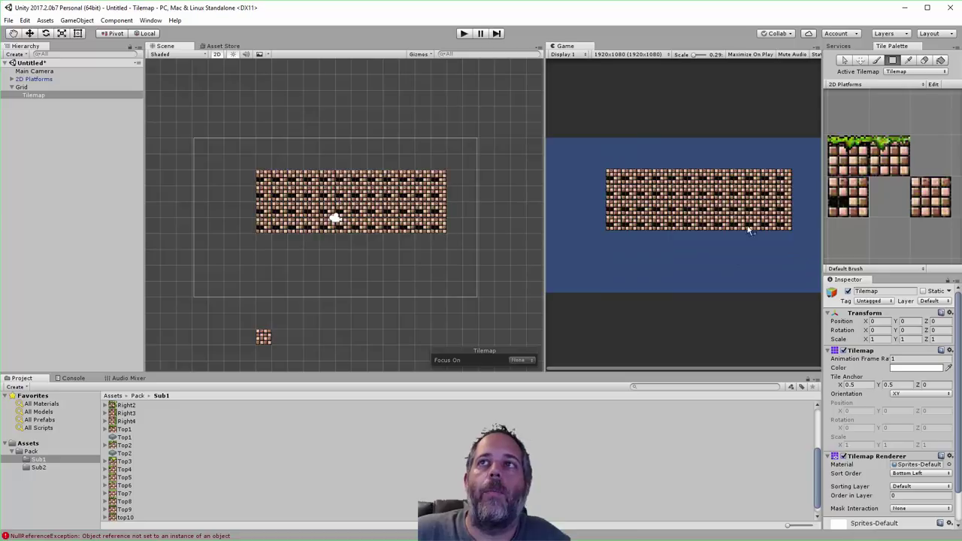
{"action": "left_click", "coordinate": [937, 209]}
{"action": "mouse_move", "coordinate": [254, 226]}
{"action": "left_mouse_down"}
{"action": "mouse_move", "coordinate": [236, 224]}
{"action": "mouse_move", "coordinate": [242, 208]}
{"action": "left_mouse_up"}
{"action": "left_click_drag", "start_coordinate": [315, 192], "coordinate": [360, 210], "text": "shift"}
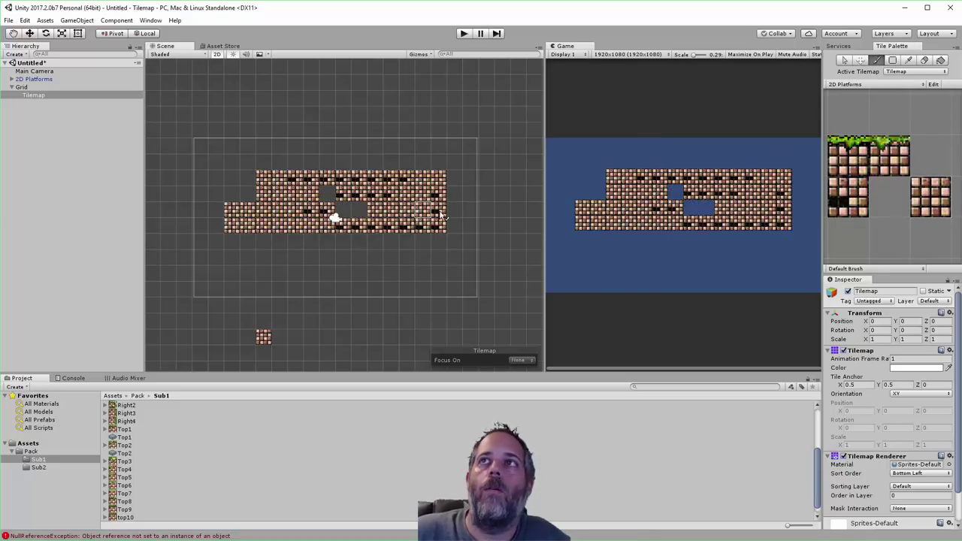
Clear the camera area and box-fill a long brick strip along its bottom edge
{"action": "left_click", "coordinate": [894, 60]}
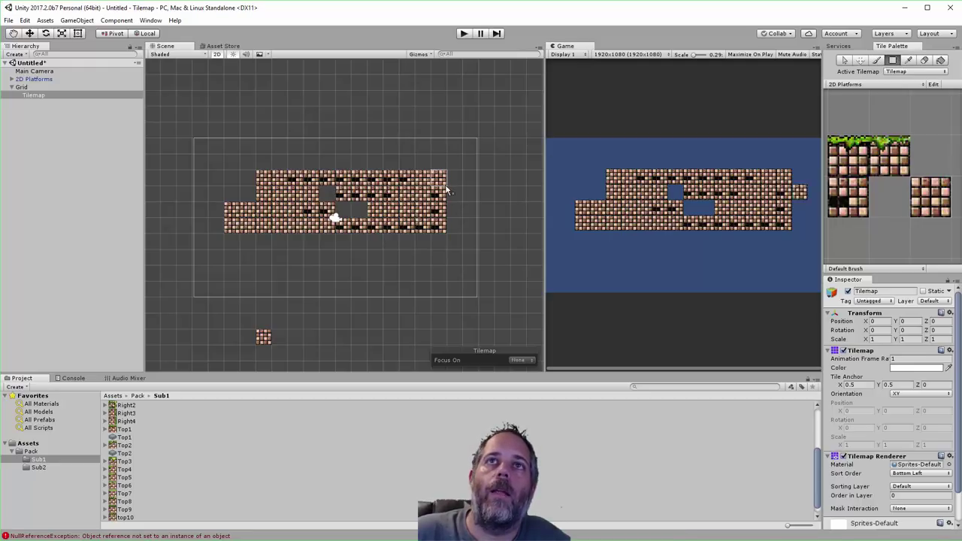
{"action": "left_click_drag", "start_coordinate": [443, 174], "coordinate": [230, 230]}
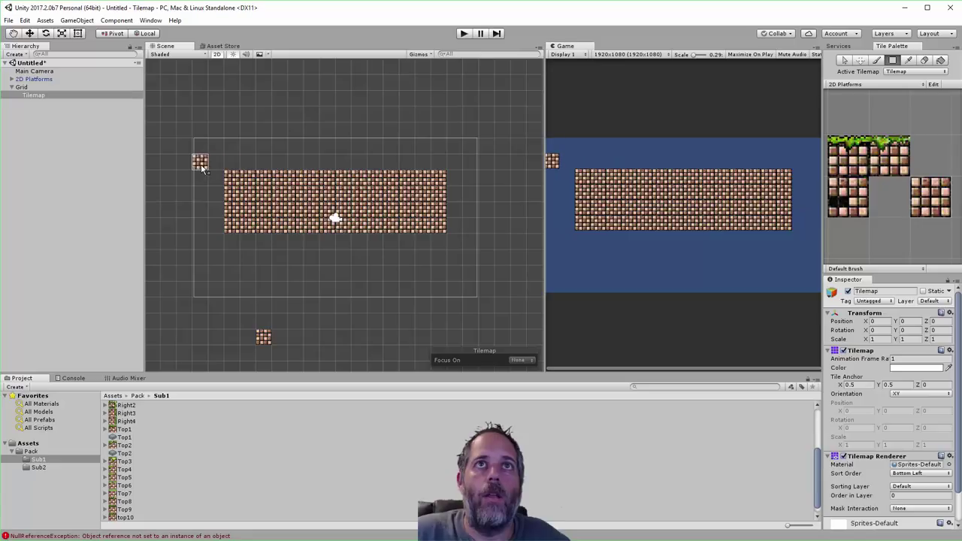
{"action": "left_click_drag", "start_coordinate": [200, 159], "coordinate": [486, 257], "text": "shift"}
{"action": "left_click_drag", "start_coordinate": [240, 186], "coordinate": [443, 279]}
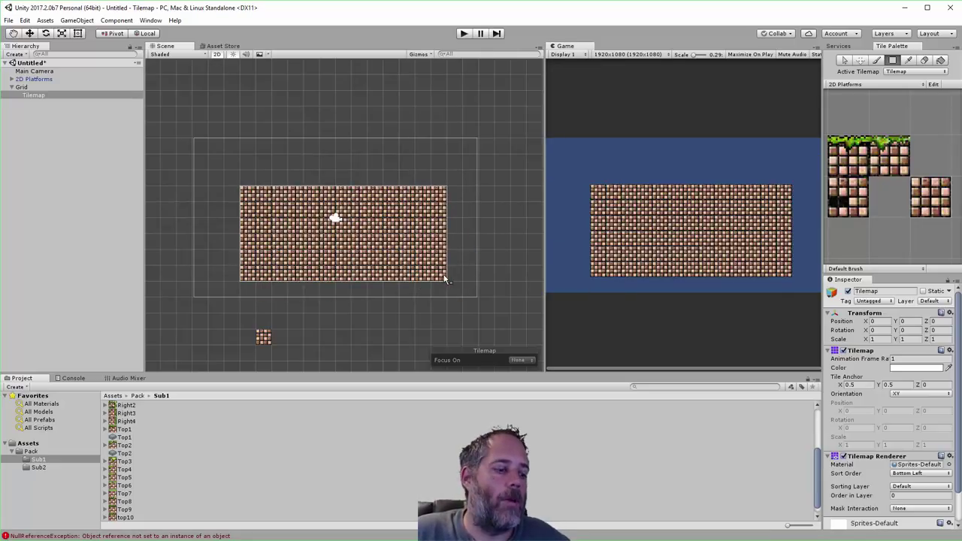
{"action": "key", "text": "ctrl+z"}
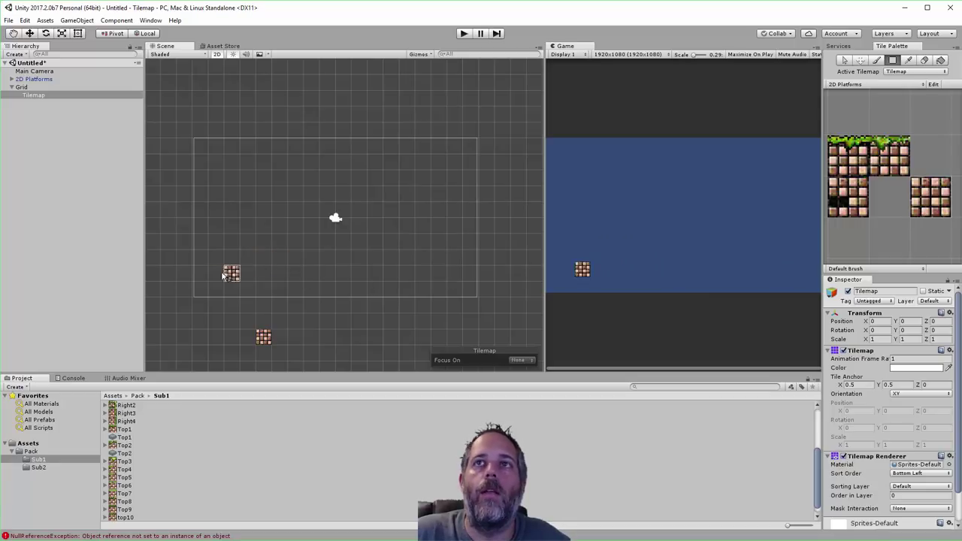
{"action": "left_click_drag", "start_coordinate": [201, 275], "coordinate": [468, 293]}
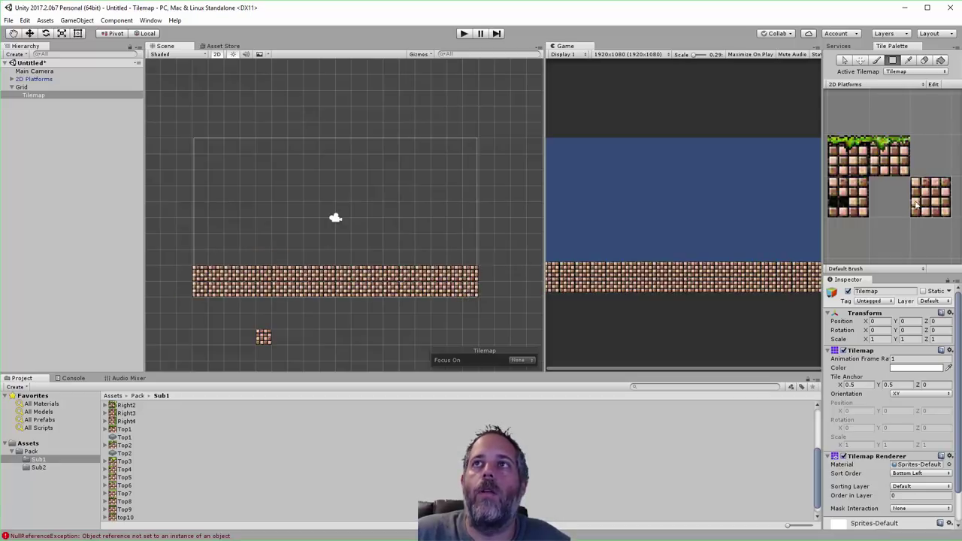
Paint a continuous row of grass-topped tiles along the brick strip's top edge
{"action": "key", "text": "i"}
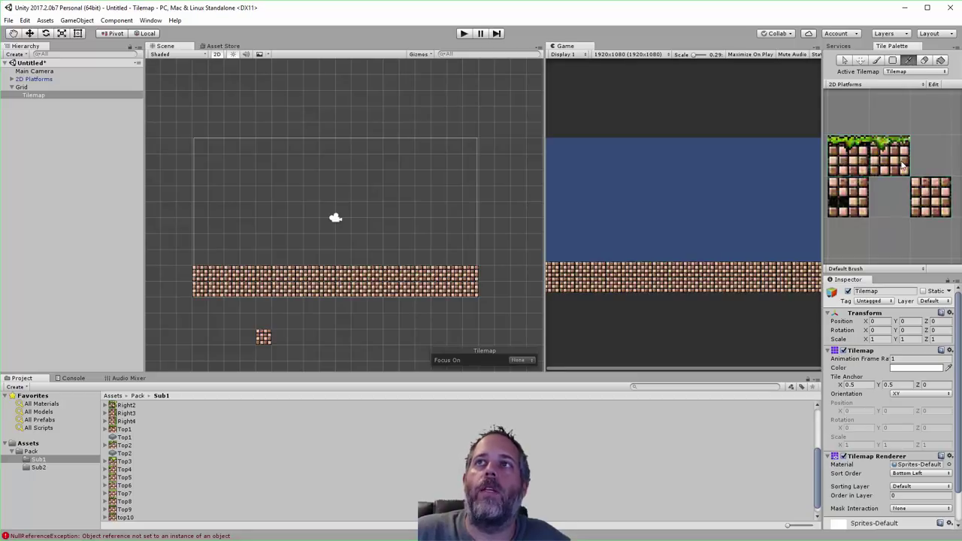
{"action": "left_click", "coordinate": [903, 166]}
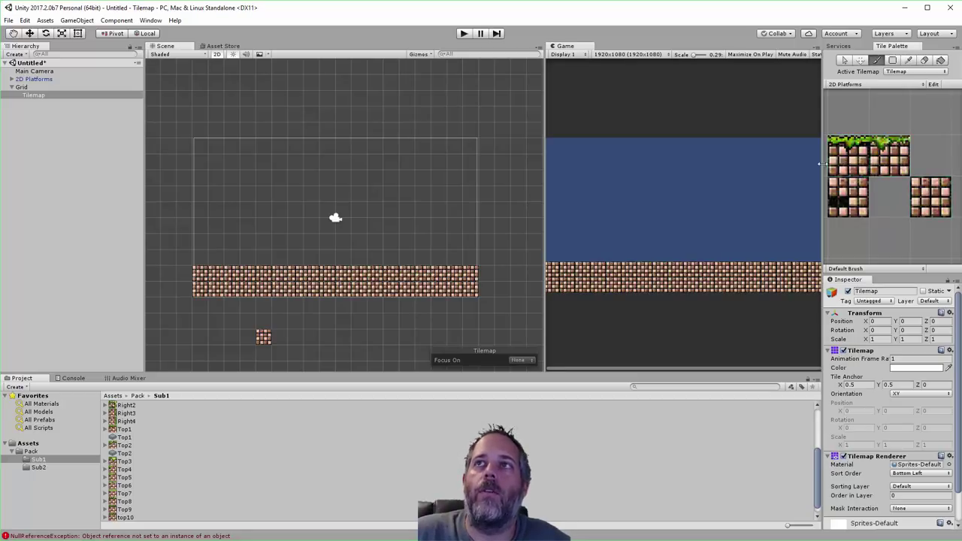
{"action": "left_click", "coordinate": [241, 258]}
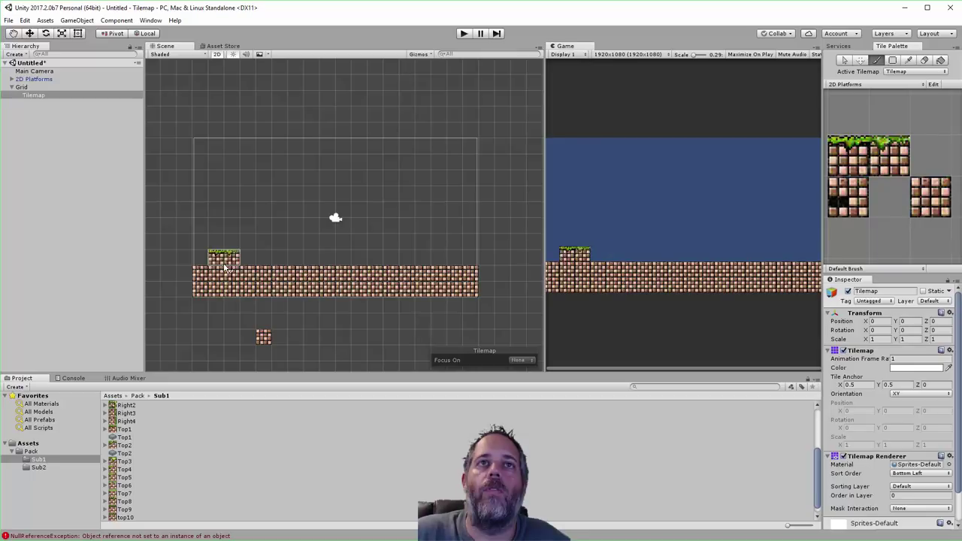
{"action": "left_click_drag", "start_coordinate": [217, 266], "coordinate": [466, 260]}
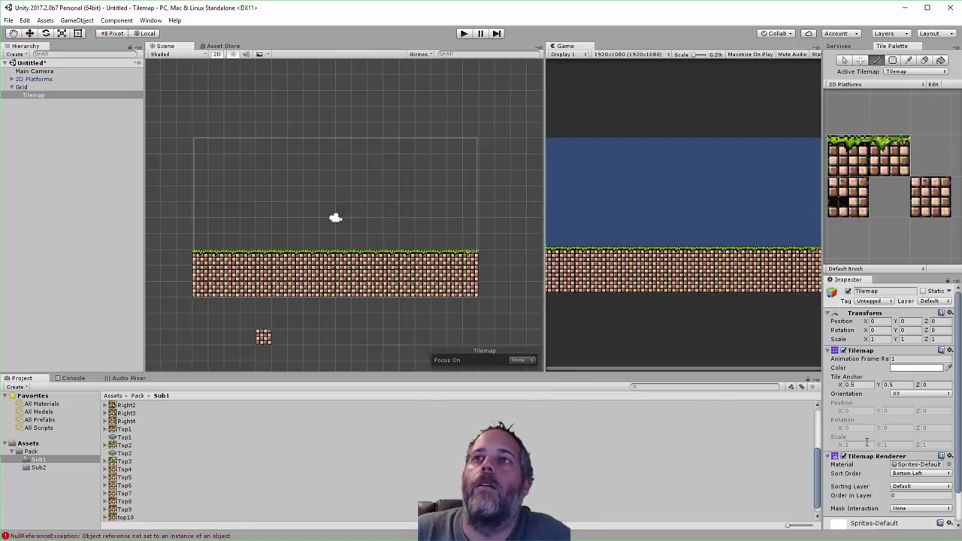
Add a Tilemap Collider 2D to the Tilemap by searching 'tile' in Add Component
{"action": "left_click", "coordinate": [29, 97]}
{"action": "scroll", "coordinate": [888, 505], "scroll_direction": "down", "scroll_amount": 2}
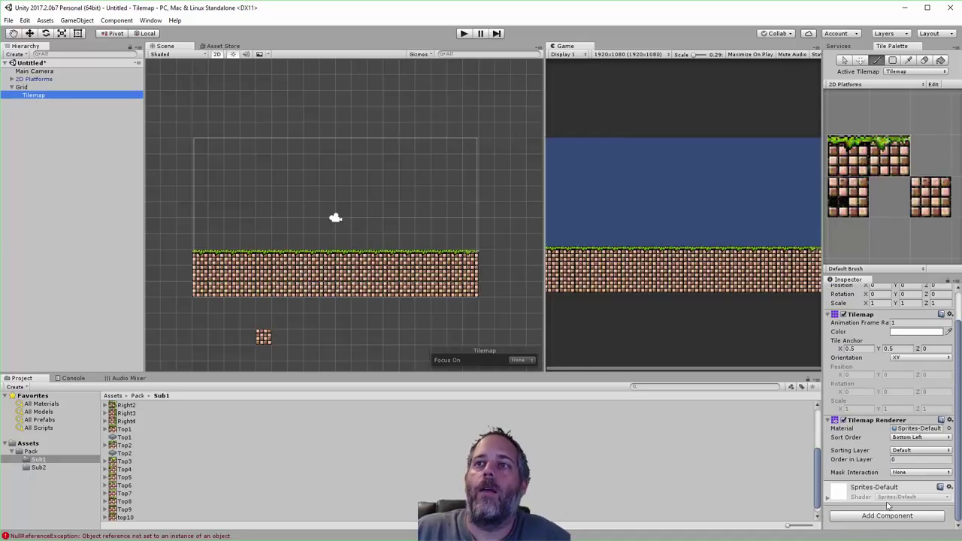
{"action": "left_click", "coordinate": [886, 515]}
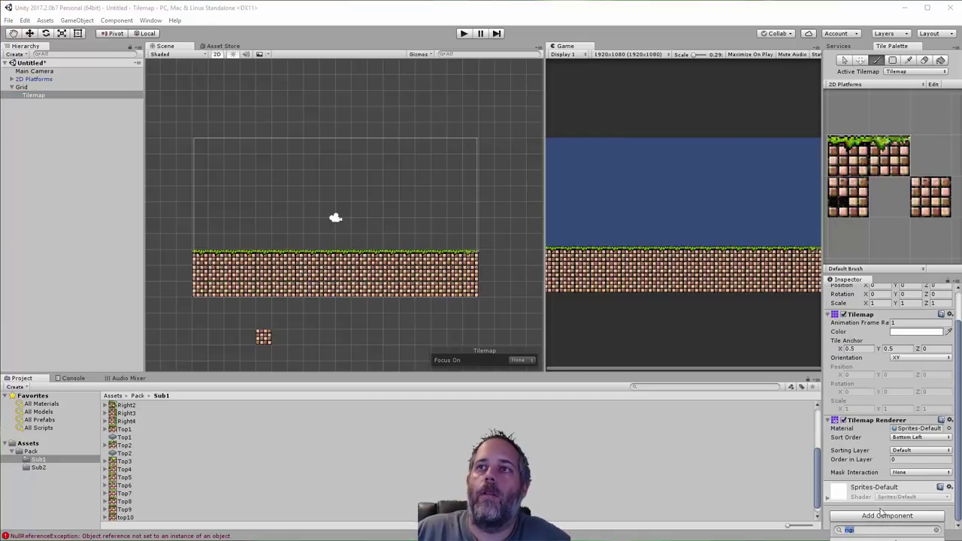
{"action": "left_click", "coordinate": [842, 288]}
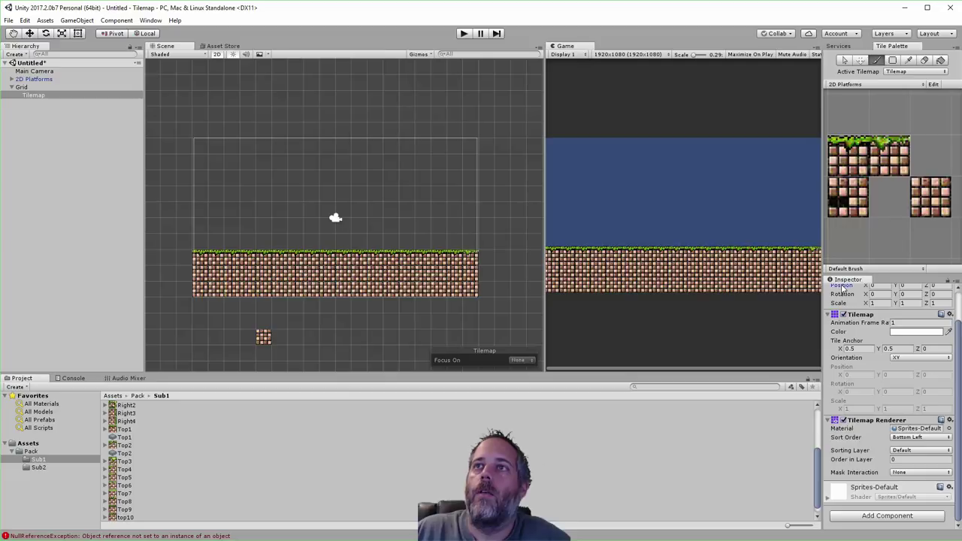
{"action": "left_click_drag", "start_coordinate": [842, 286], "coordinate": [866, 56]}
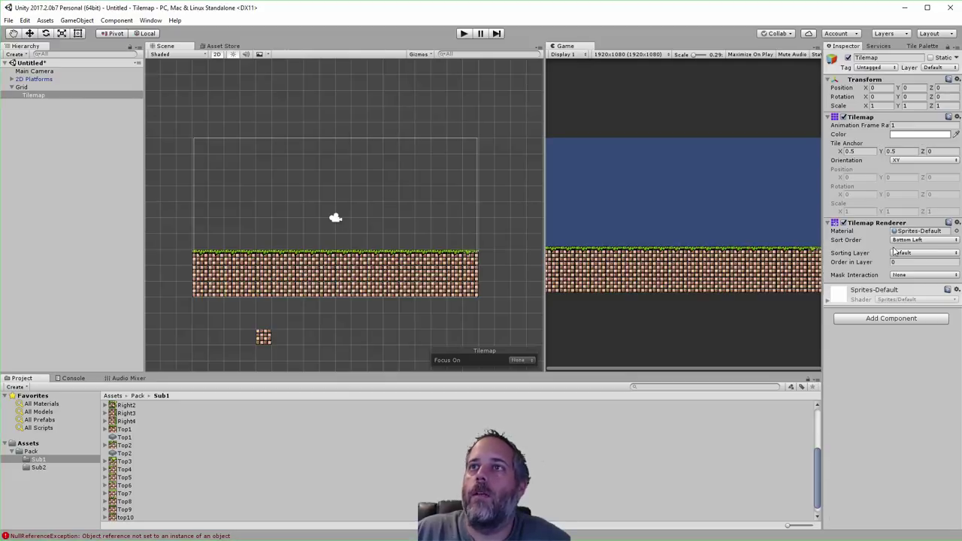
{"action": "left_click", "coordinate": [890, 319]}
{"action": "type", "text": "til"}
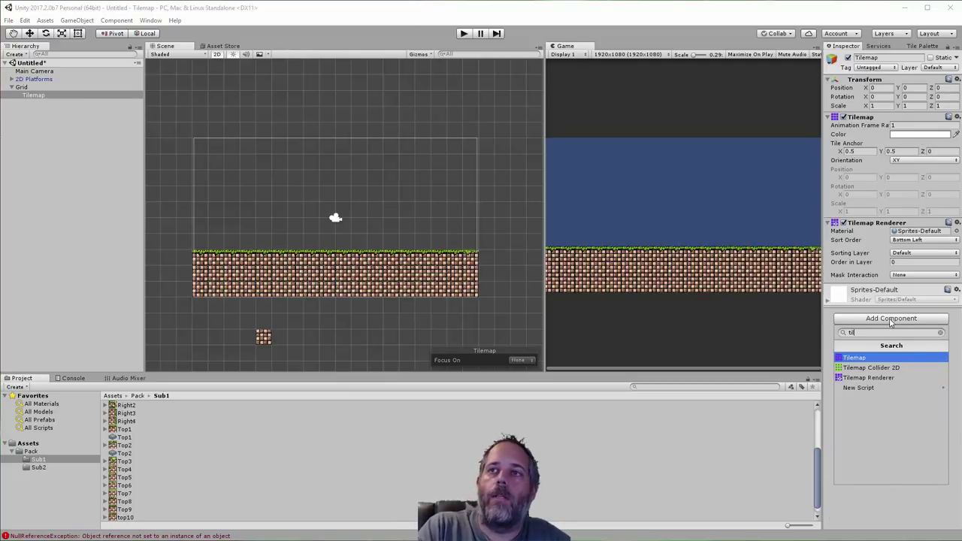
{"action": "type", "text": "e"}
{"action": "key", "text": "Down"}
{"action": "key", "text": "Return"}
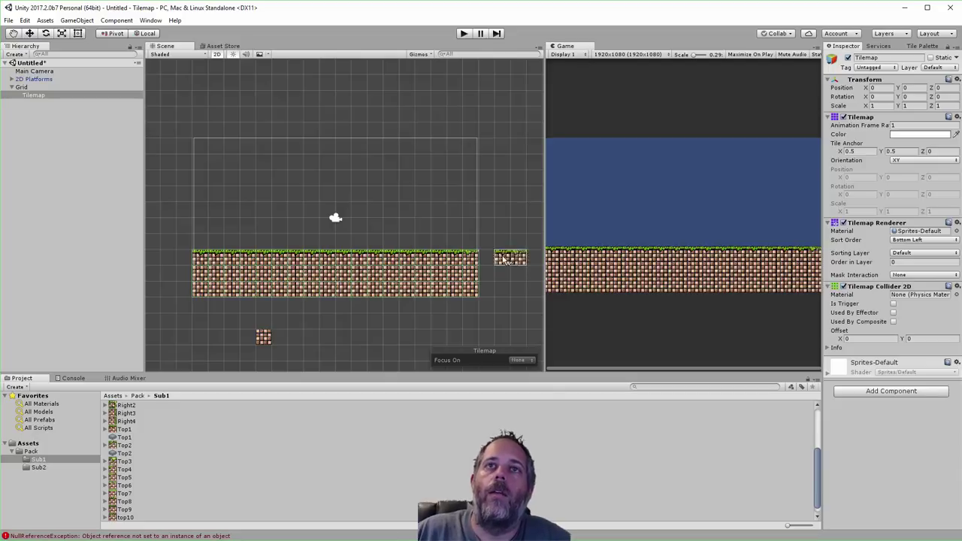
{"action": "scroll", "coordinate": [335, 260], "scroll_direction": "up", "scroll_amount": 5}
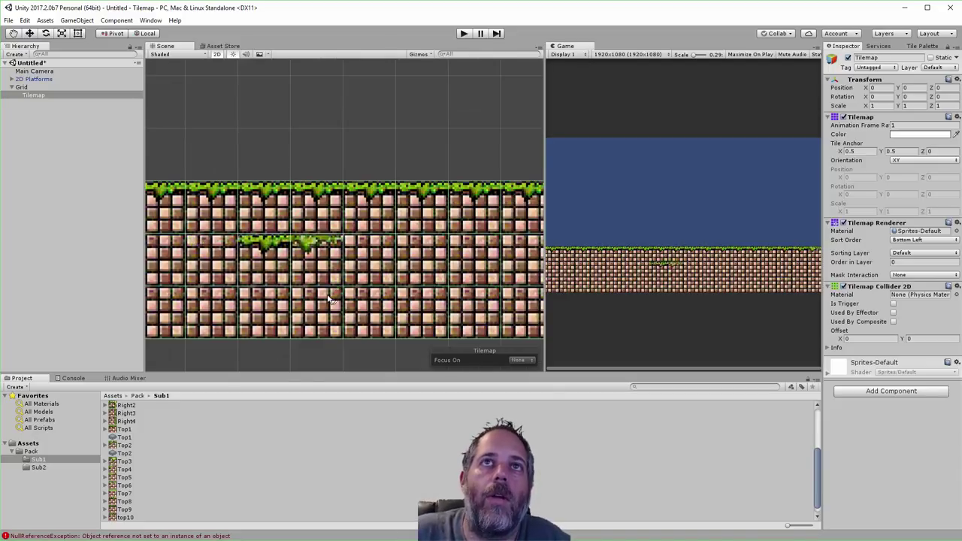
{"action": "scroll", "coordinate": [330, 267], "scroll_direction": "down", "scroll_amount": 3}
{"action": "scroll", "coordinate": [332, 316], "scroll_direction": "down", "scroll_amount": 2}
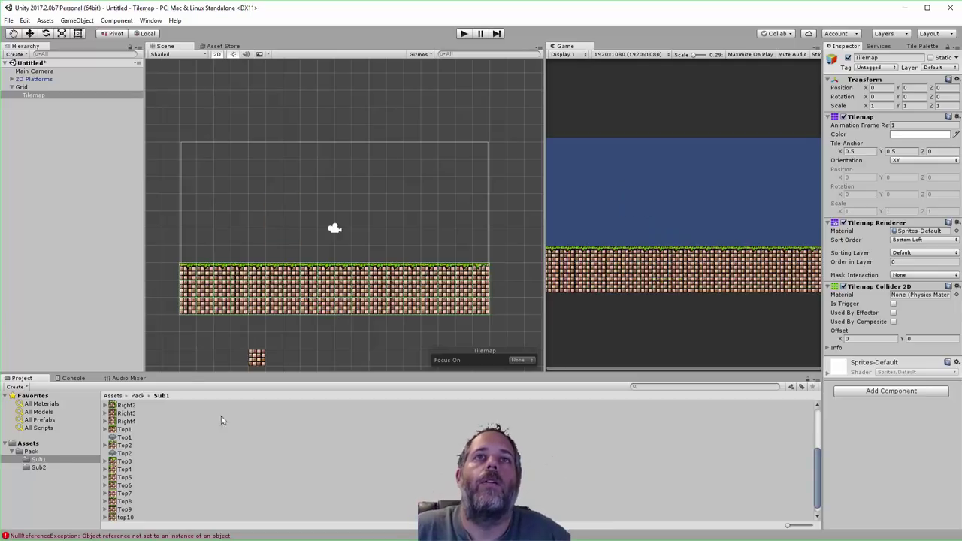
Create a New Sprite object in the scene and assign it the Knob sprite
{"action": "left_click", "coordinate": [84, 144]}
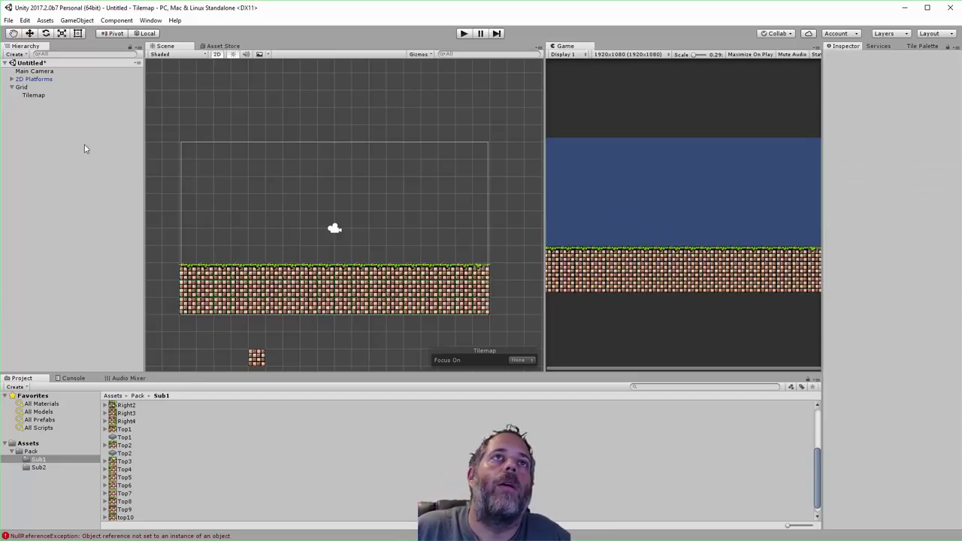
{"action": "left_click", "coordinate": [77, 20]}
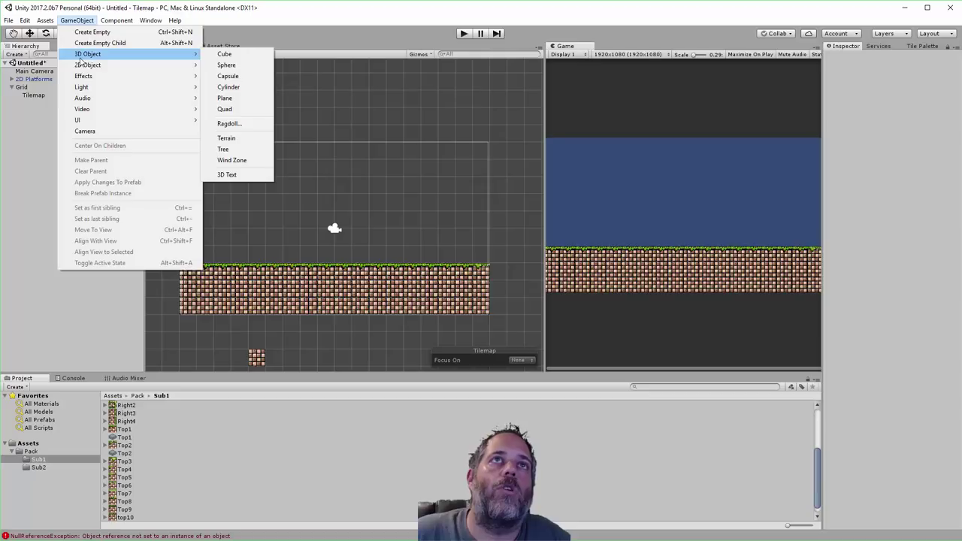
{"action": "mouse_move", "coordinate": [88, 65]}
{"action": "left_click", "coordinate": [220, 66]}
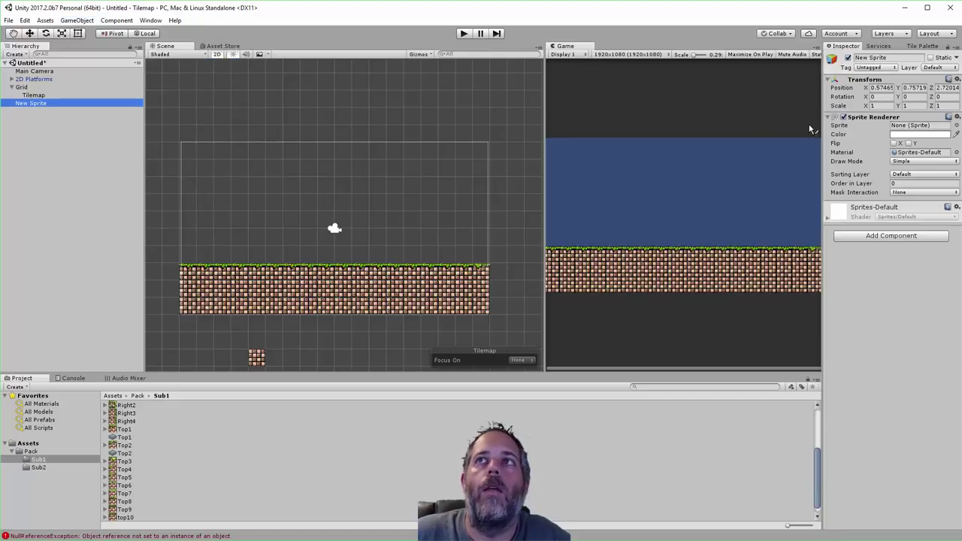
{"action": "left_click", "coordinate": [956, 125]}
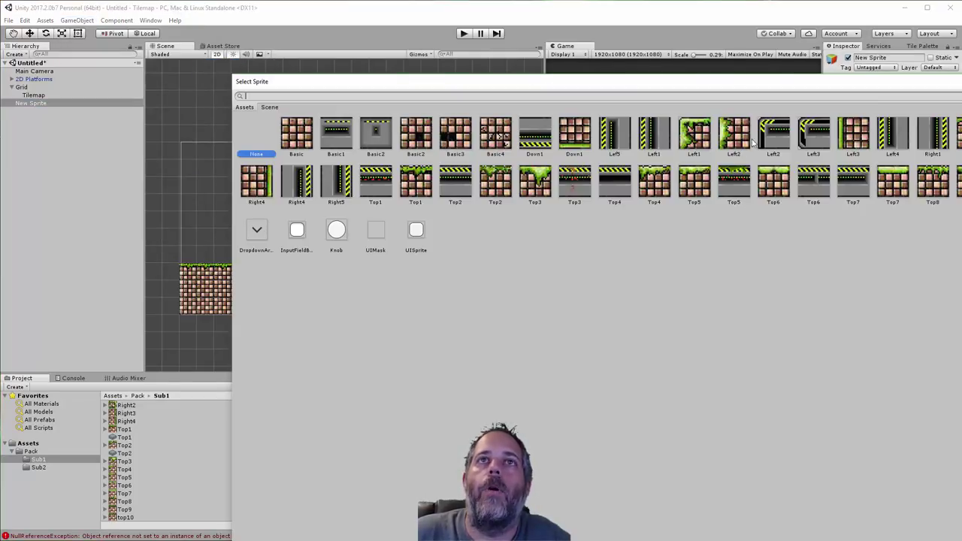
{"action": "left_click", "coordinate": [343, 236]}
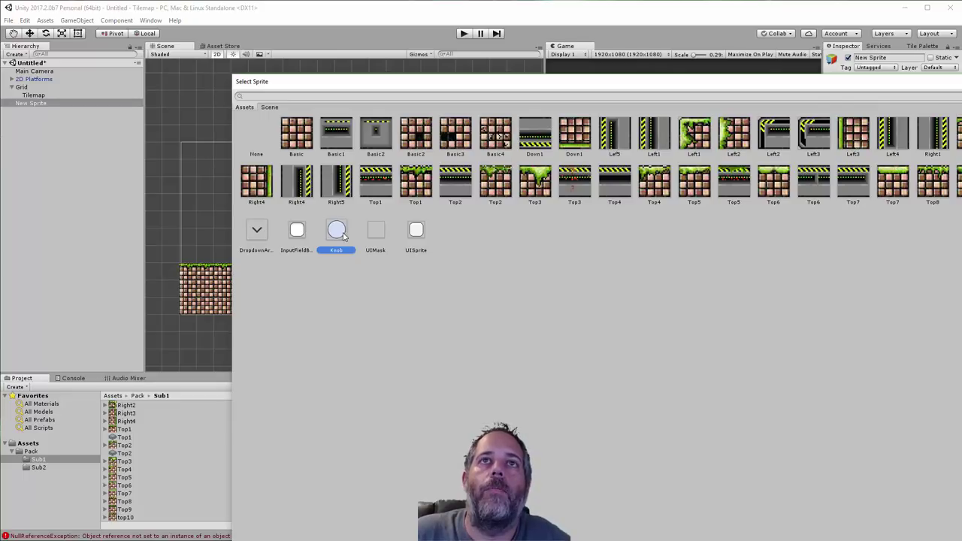
{"action": "double_click", "coordinate": [343, 236]}
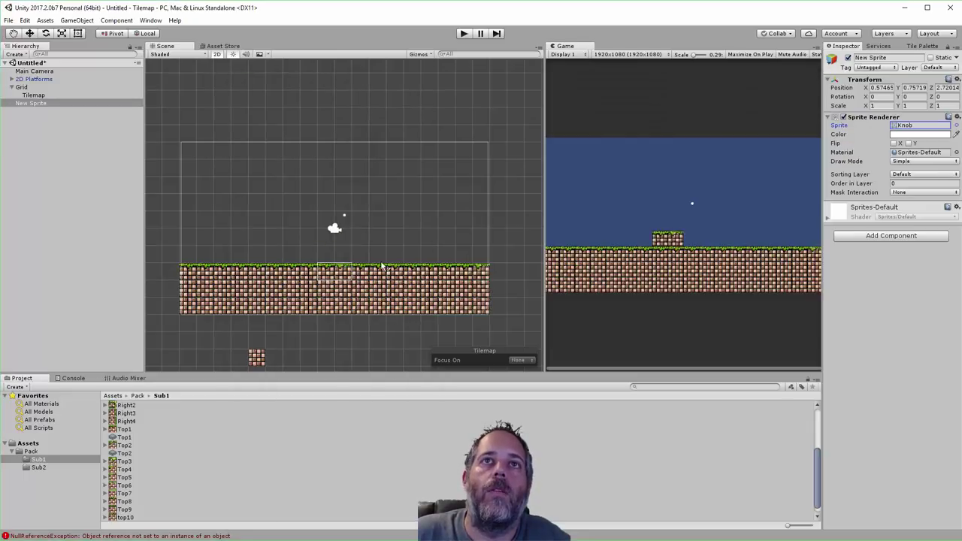
Frame the new sprite in the Scene view and switch to the Move tool
{"action": "double_click", "coordinate": [33, 103]}
{"action": "key", "text": "w"}
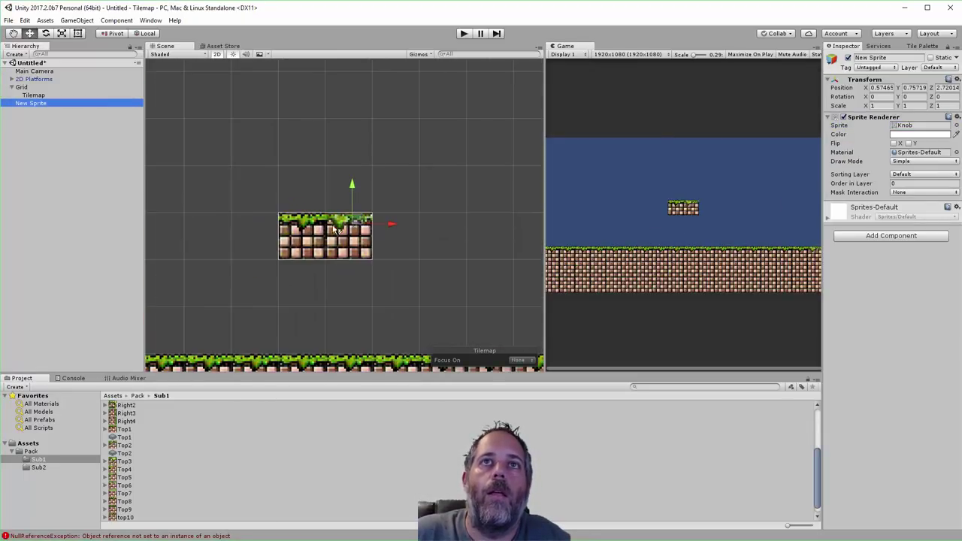
{"action": "scroll", "coordinate": [413, 260], "scroll_direction": "down", "scroll_amount": 3}
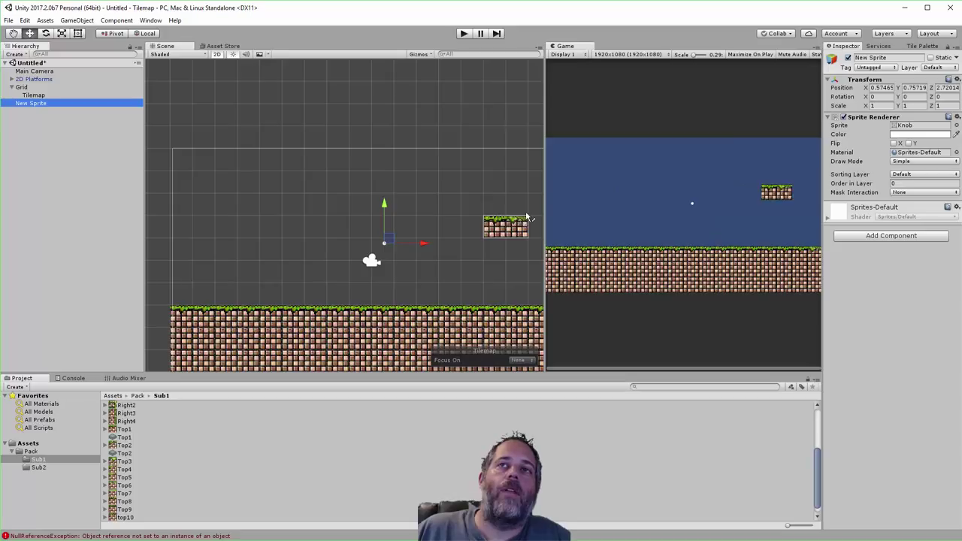
Close the Tile Palette panel and move the sprite up-left above the ground
{"action": "left_click", "coordinate": [918, 46]}
{"action": "right_click", "coordinate": [918, 48]}
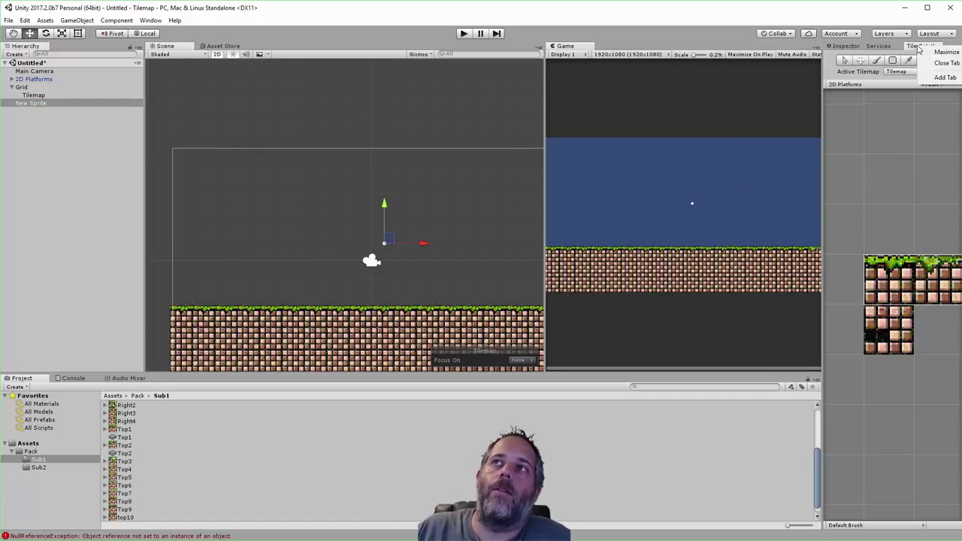
{"action": "left_click", "coordinate": [945, 63]}
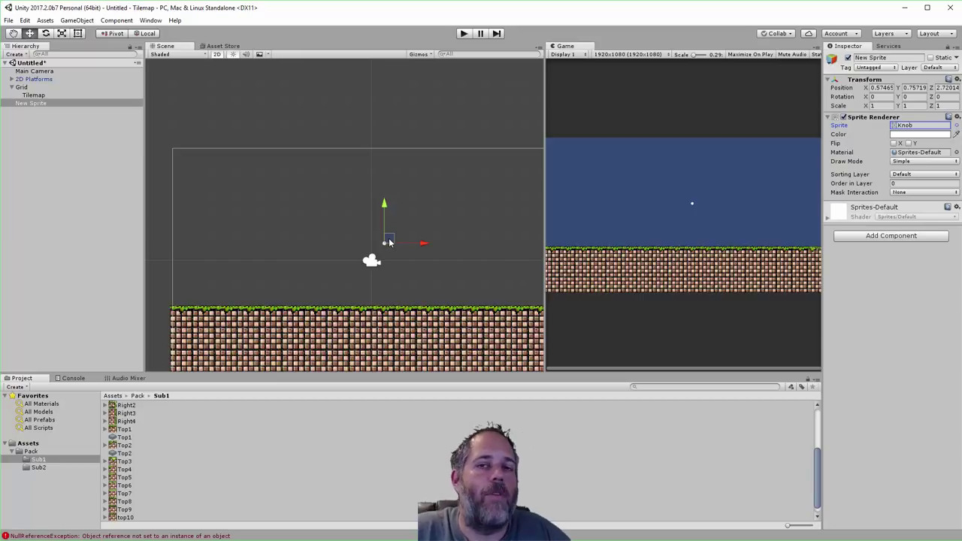
{"action": "left_click_drag", "start_coordinate": [389, 241], "coordinate": [352, 220]}
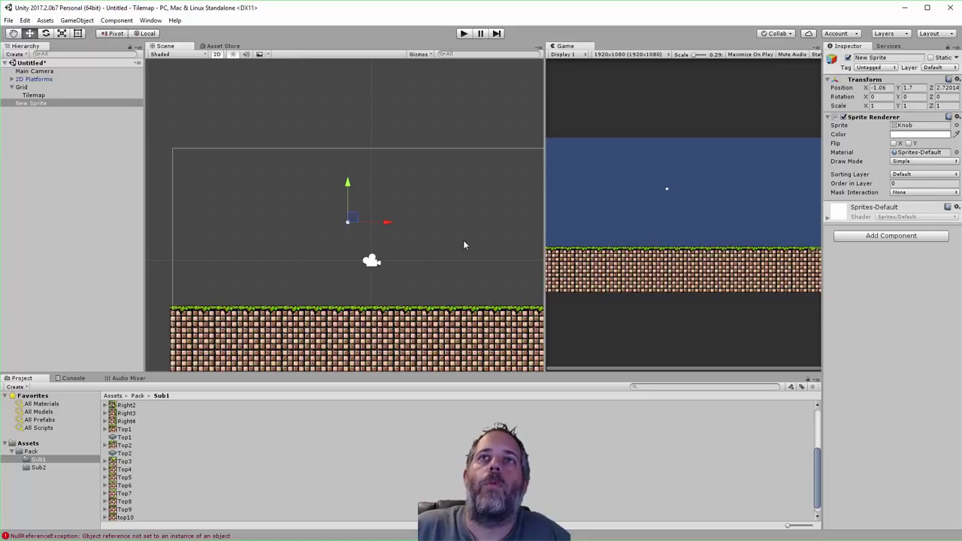
Rename the sprite object to Circle
{"action": "left_click", "coordinate": [894, 68]}
{"action": "left_click", "coordinate": [894, 57]}
{"action": "type", "text": "Circle"}
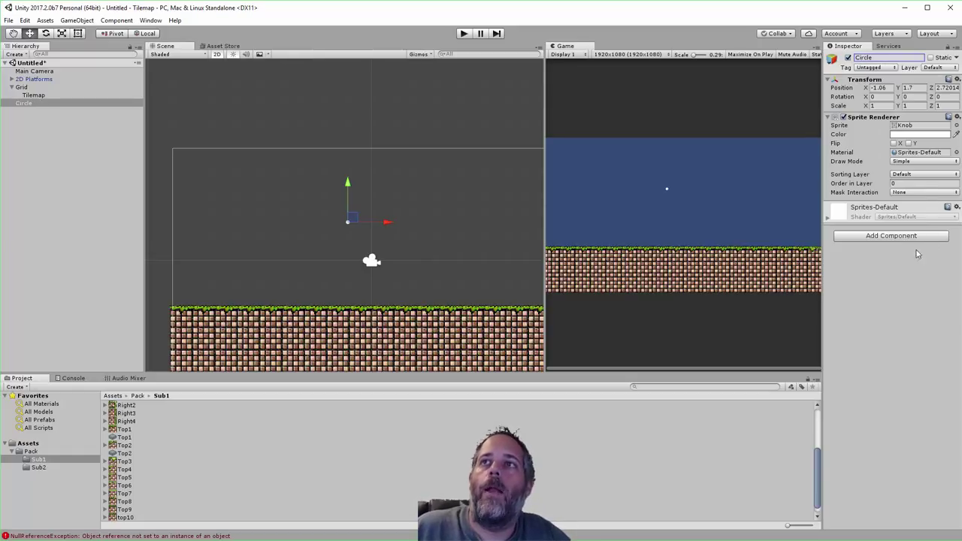
Add a Circle Collider 2D and a Rigidbody 2D to the Circle
{"action": "left_click", "coordinate": [889, 236]}
{"action": "type", "text": "circle"}
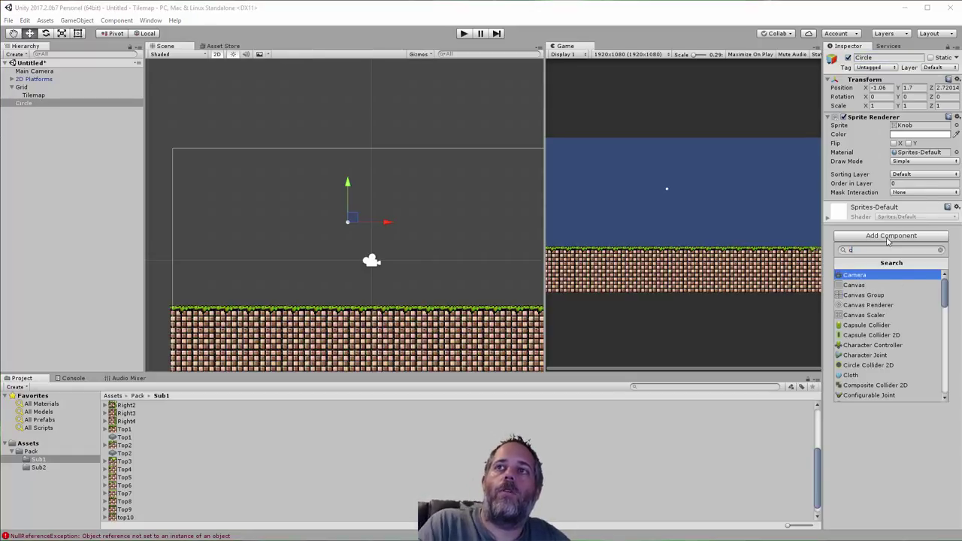
{"action": "key", "text": "Return"}
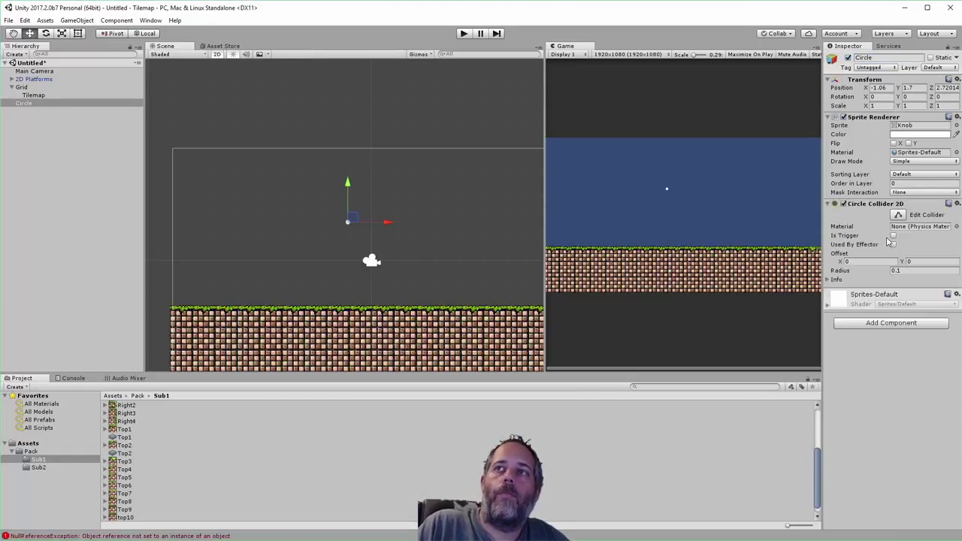
{"action": "left_click", "coordinate": [885, 322]}
{"action": "type", "text": "rigid"}
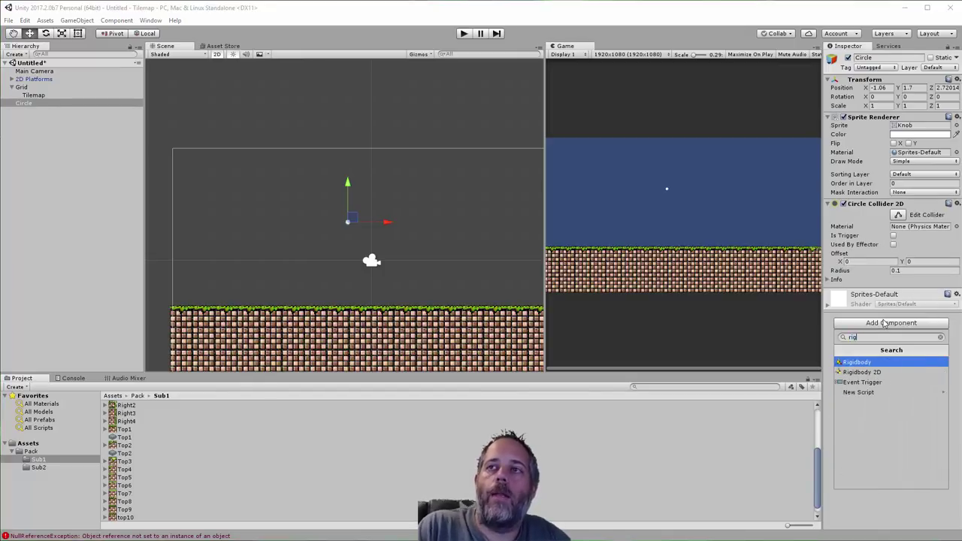
{"action": "key", "text": "Return"}
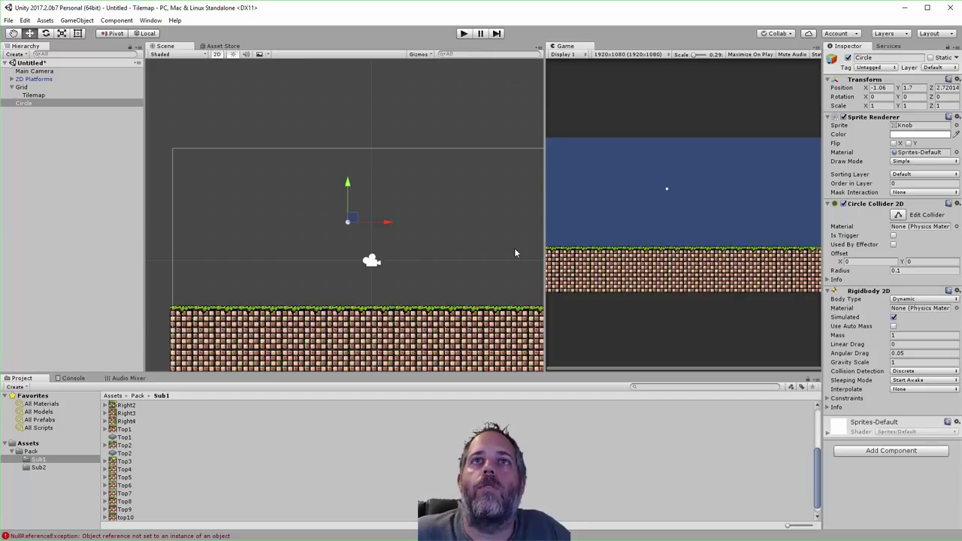
Scale the Circle up to about 5.46 and enter Play mode to watch it drop
{"action": "key", "text": "e"}
{"action": "key", "text": "r"}
{"action": "left_click_drag", "start_coordinate": [347, 222], "coordinate": [536, 115]}
{"action": "left_click", "coordinate": [465, 34]}
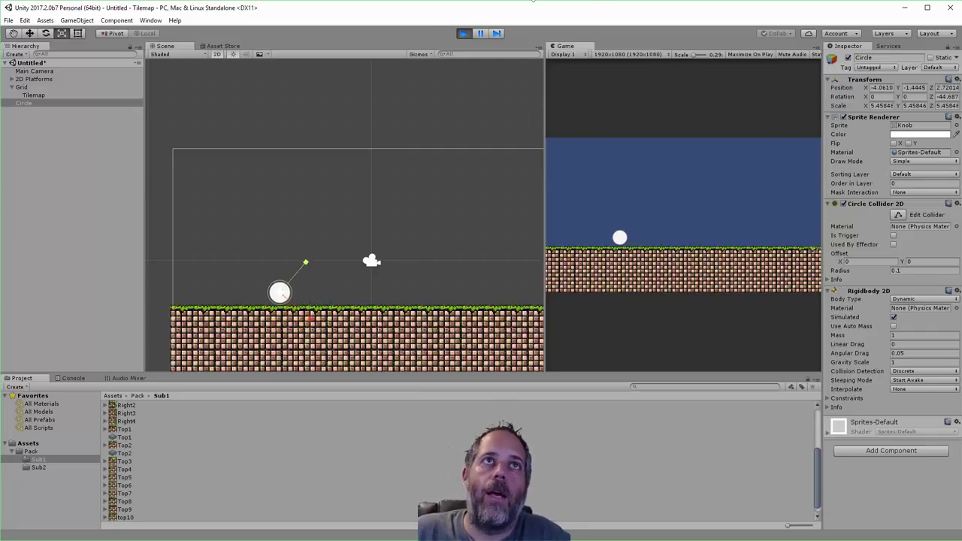
Exit Play mode, then select Grid and Tilemap to show the Tilemap's collider
{"action": "left_click", "coordinate": [462, 33]}
{"action": "left_click", "coordinate": [21, 87]}
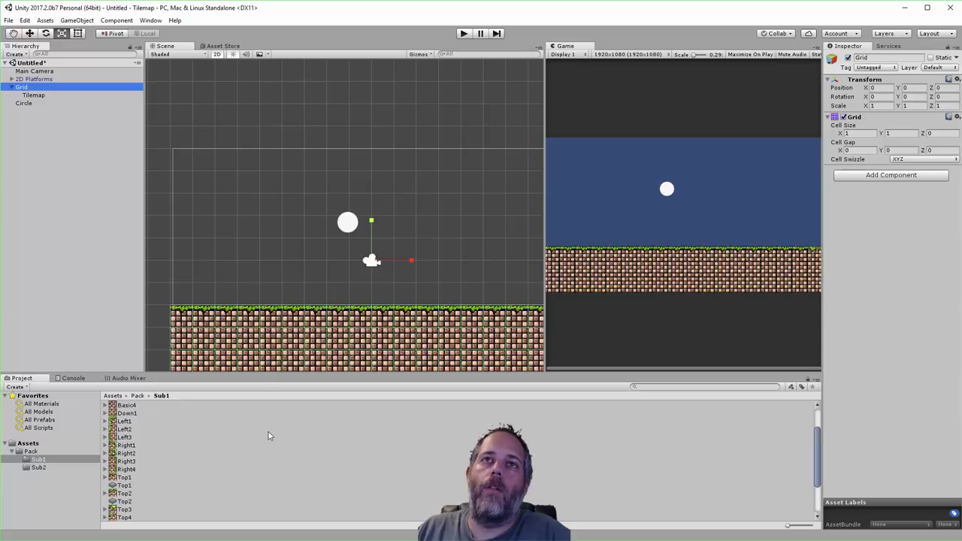
{"action": "left_click", "coordinate": [34, 95]}
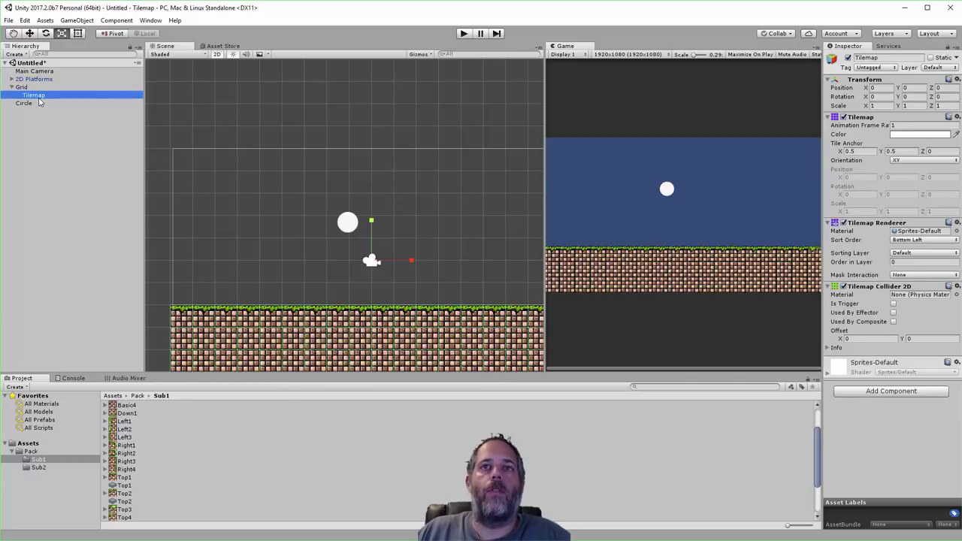